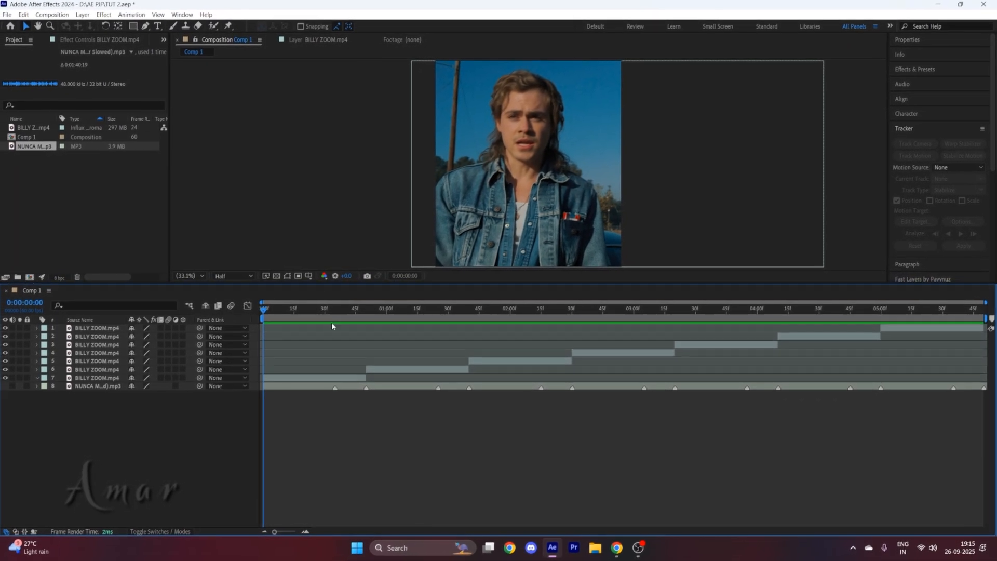
Step: Track a point on the man's face forward through the first BILLY ZOOM clip with Stabilize Motion
left_click(339, 311)
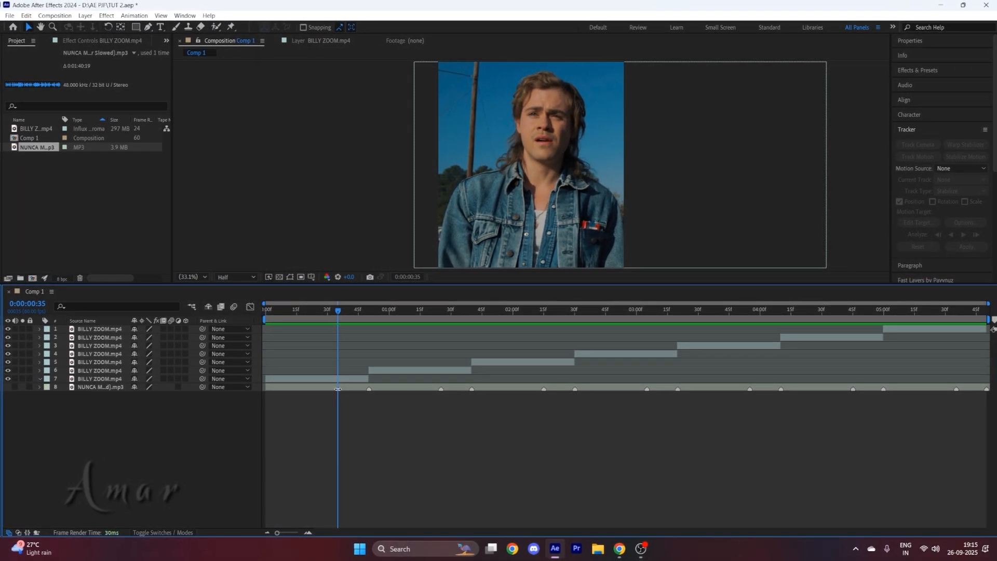
key("Home")
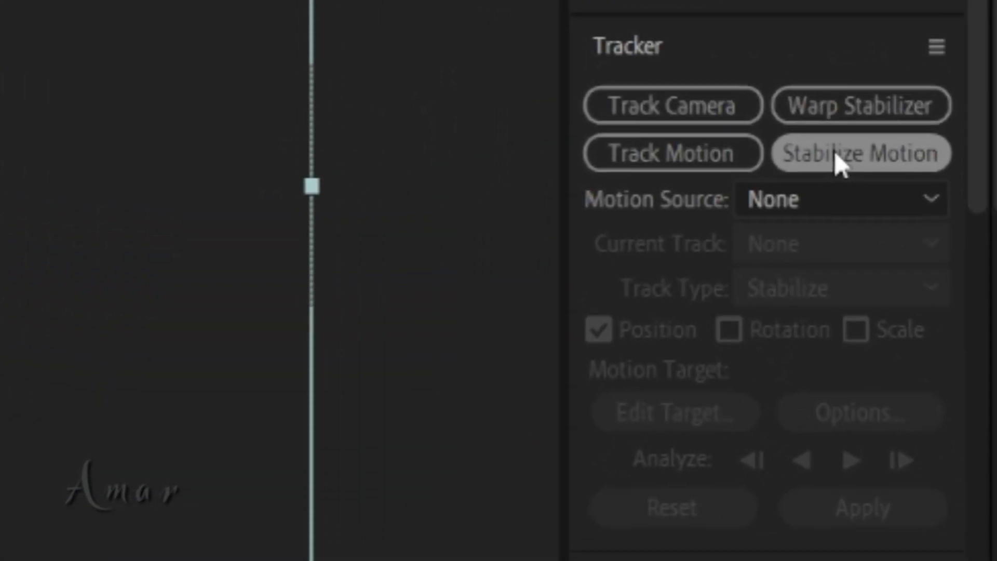
left_click(957, 161)
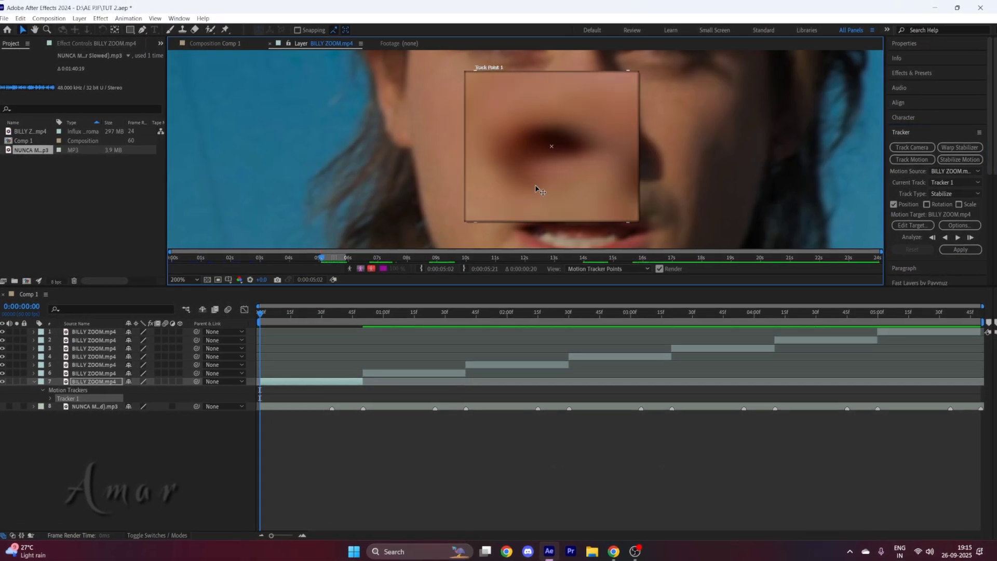
left_click_drag(536, 180, 546, 143)
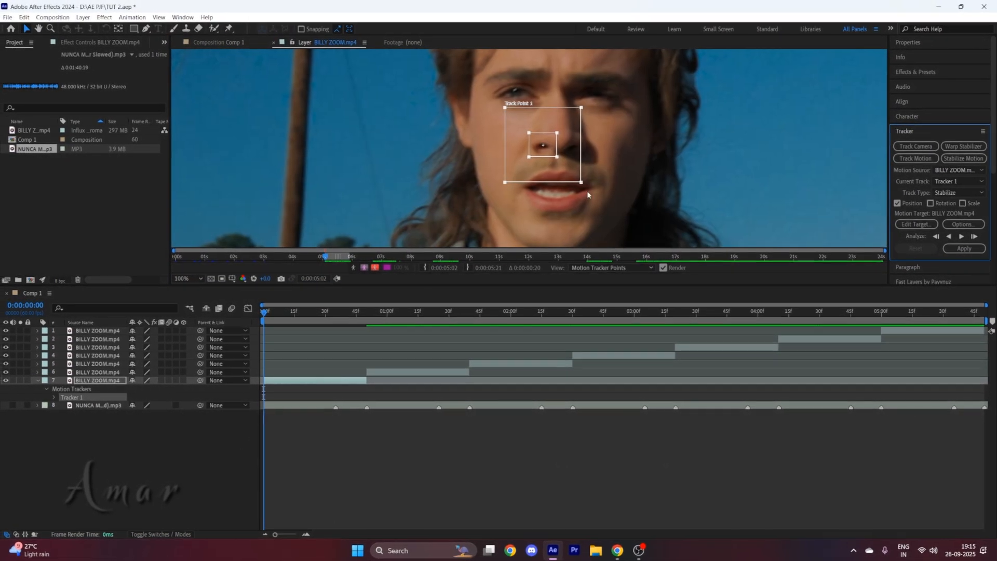
left_click(960, 237)
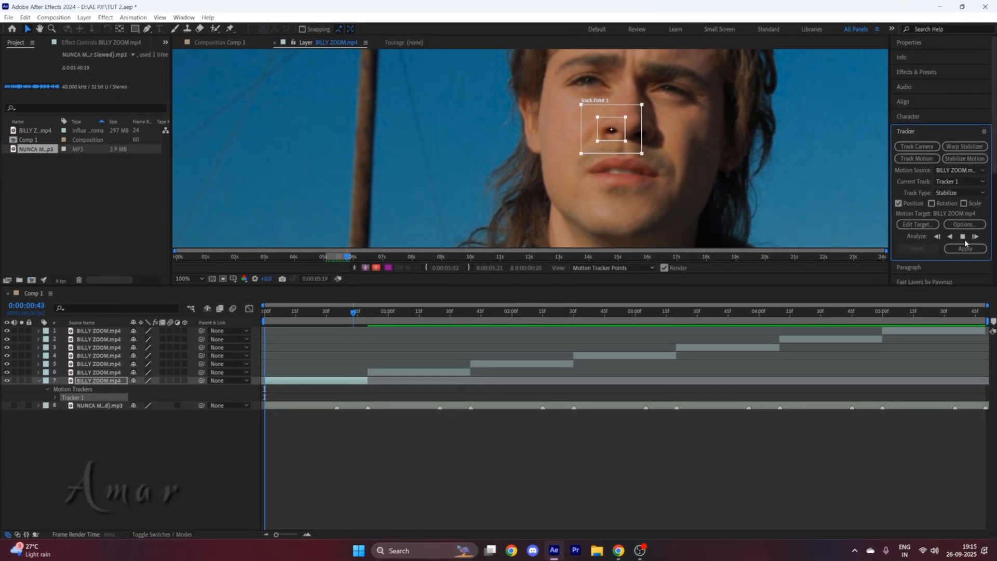
Step: Apply the face track to the clip, stabilizing in both X and Y
left_click(966, 248)
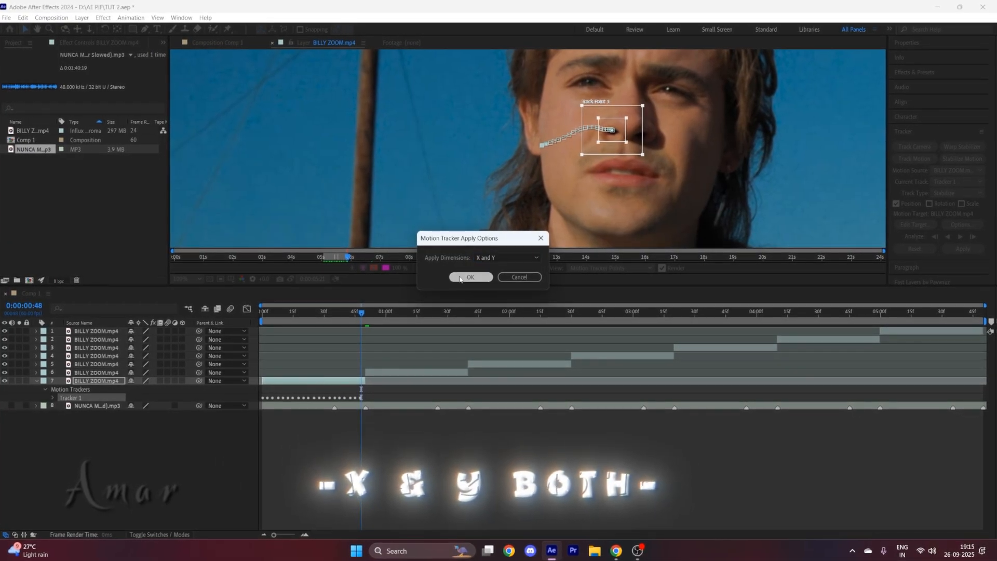
left_click(470, 276)
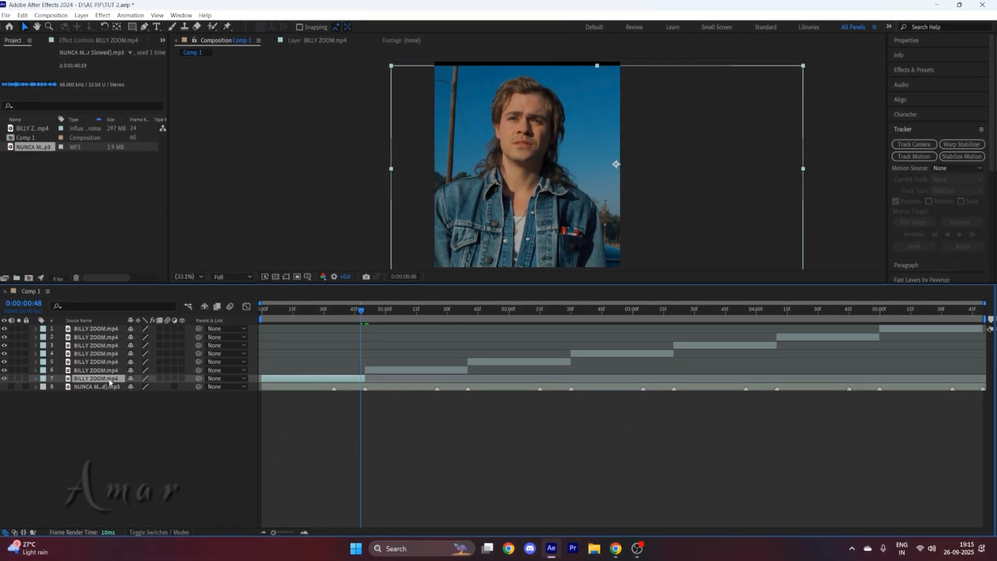
type("mo")
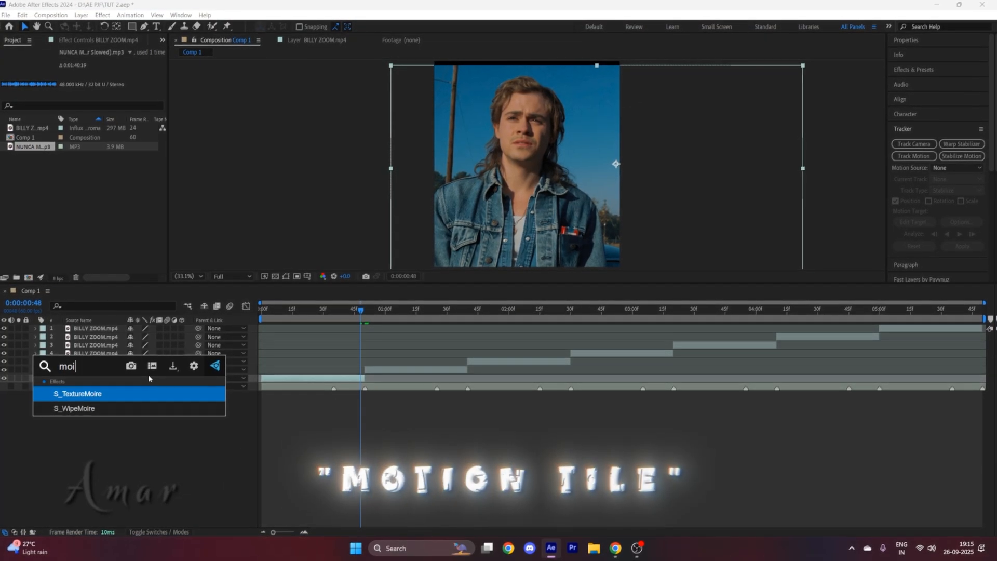
type("ti")
Step: Add Motion Tile to the first clip with an Output Width of 200
key("Down")
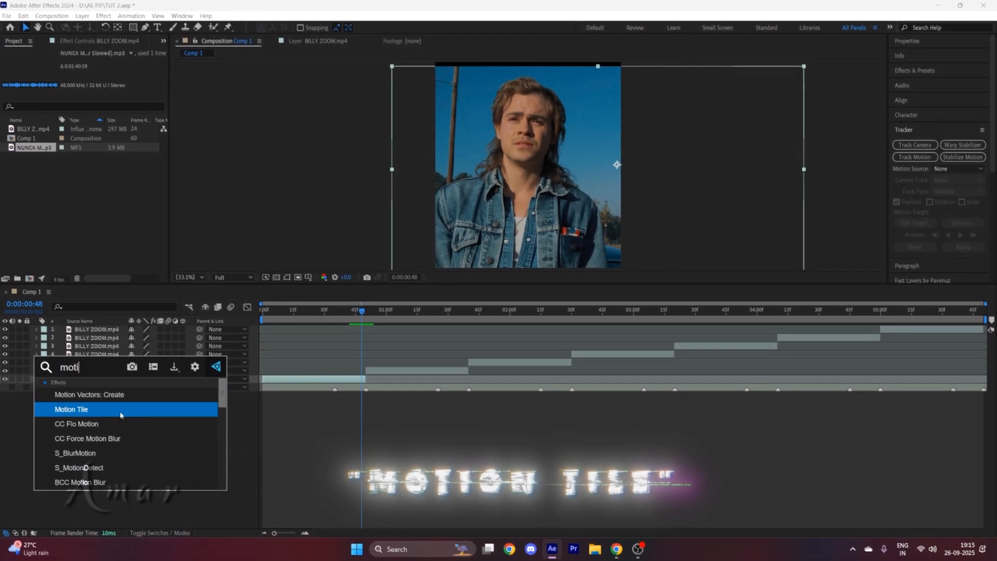
key("Return")
left_click(97, 95)
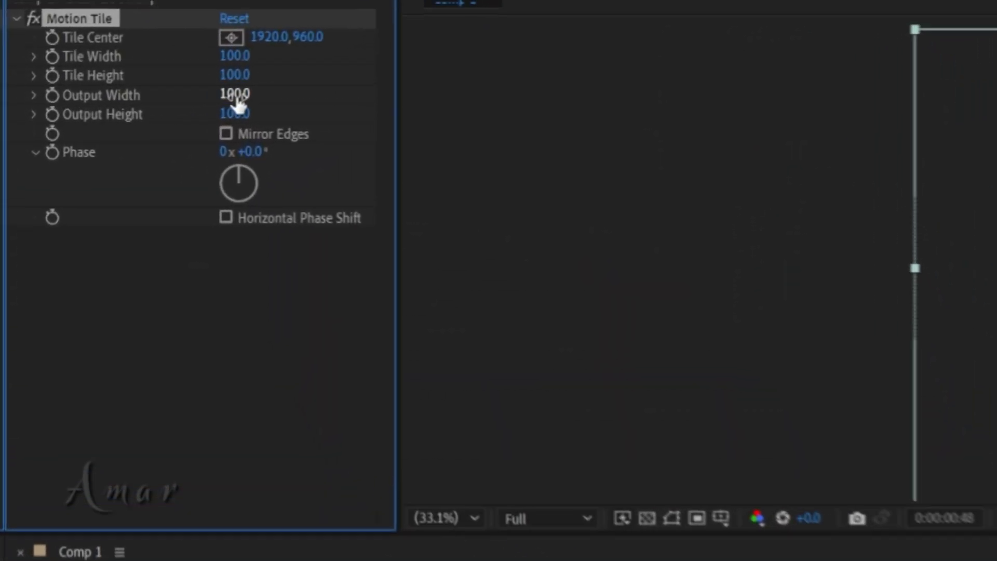
type("200")
key("Return")
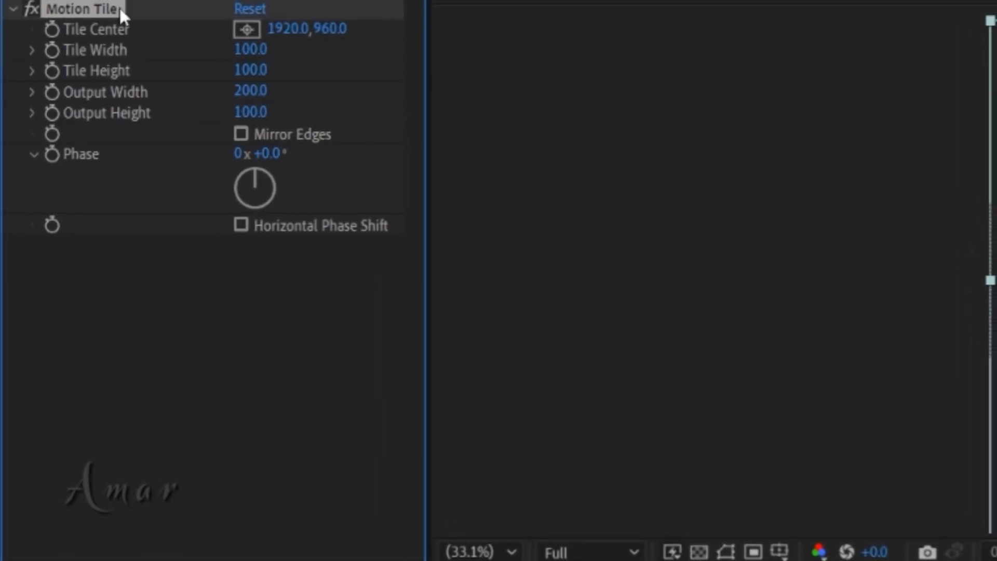
Step: Set Motion Tile's Output Height to 200 and turn on Mirror Edges
left_click(256, 113)
type("200")
key("Return")
left_click(242, 135)
left_click(13, 9)
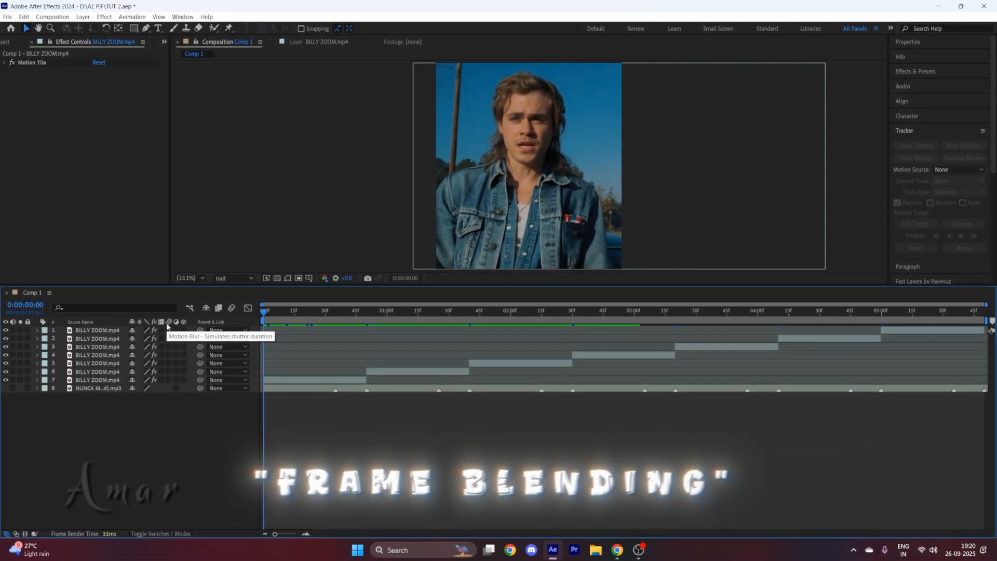
Step: Enable pixel-motion frame blending on all seven clip layers
left_click(116, 380)
left_click(92, 331, "shift")
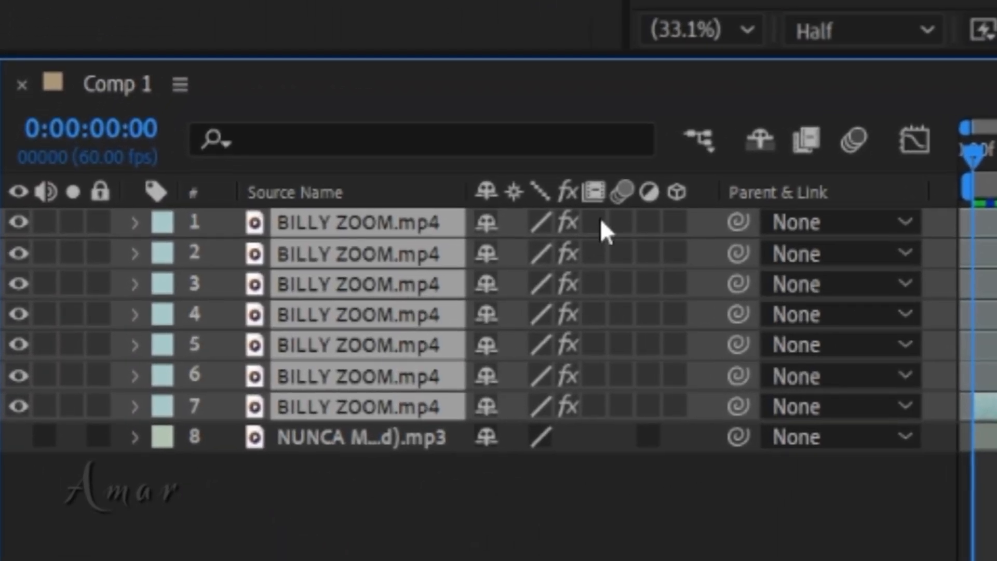
left_click(598, 221)
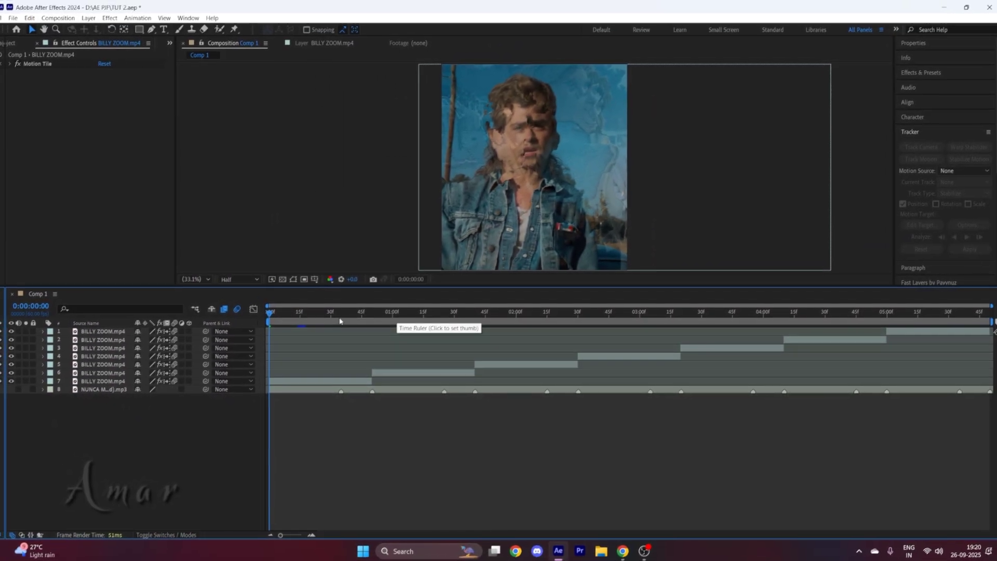
left_click_drag(341, 313, 363, 312)
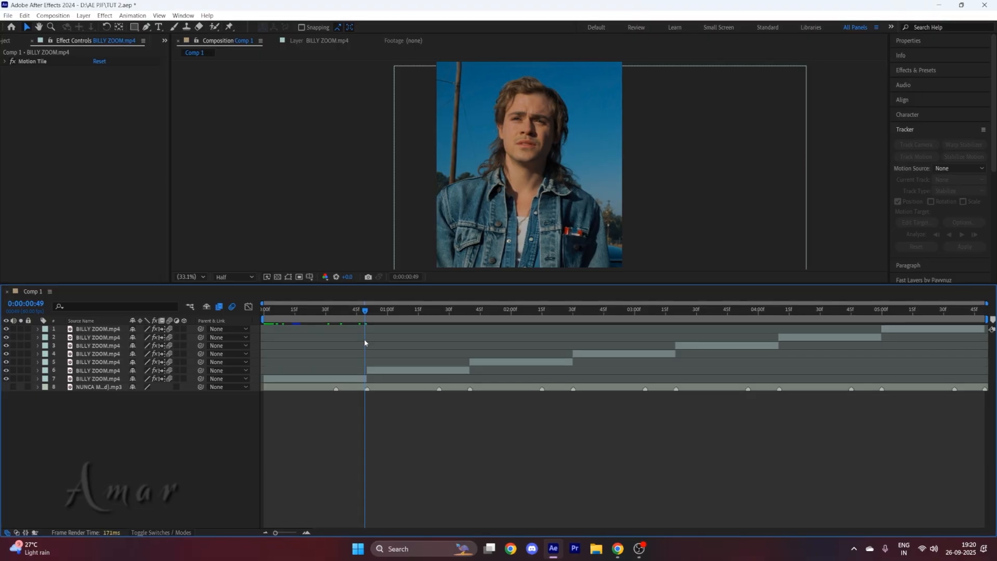
Step: Split the first clip a few frames in from the start of the composition
key("Home")
key("equal")
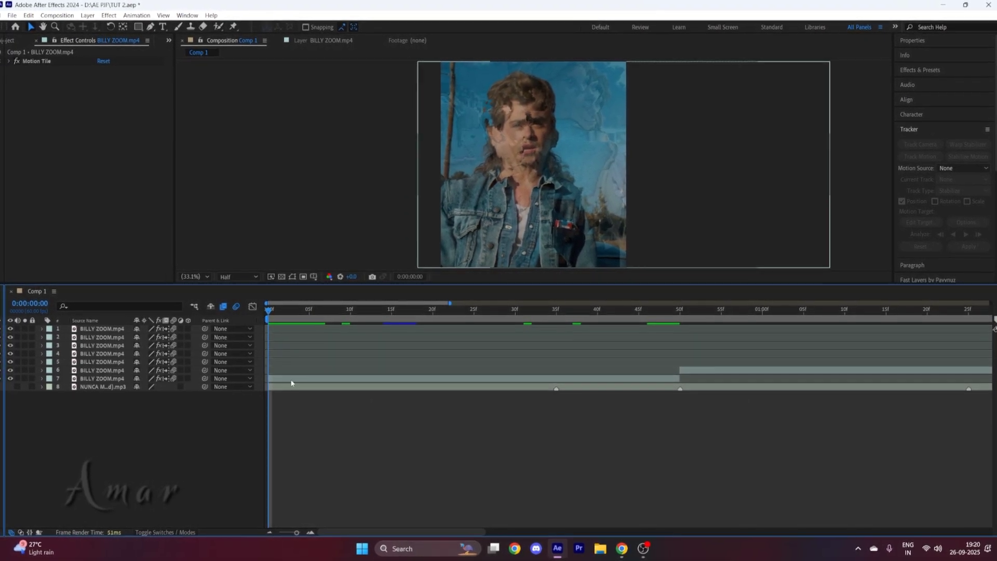
left_click(291, 383)
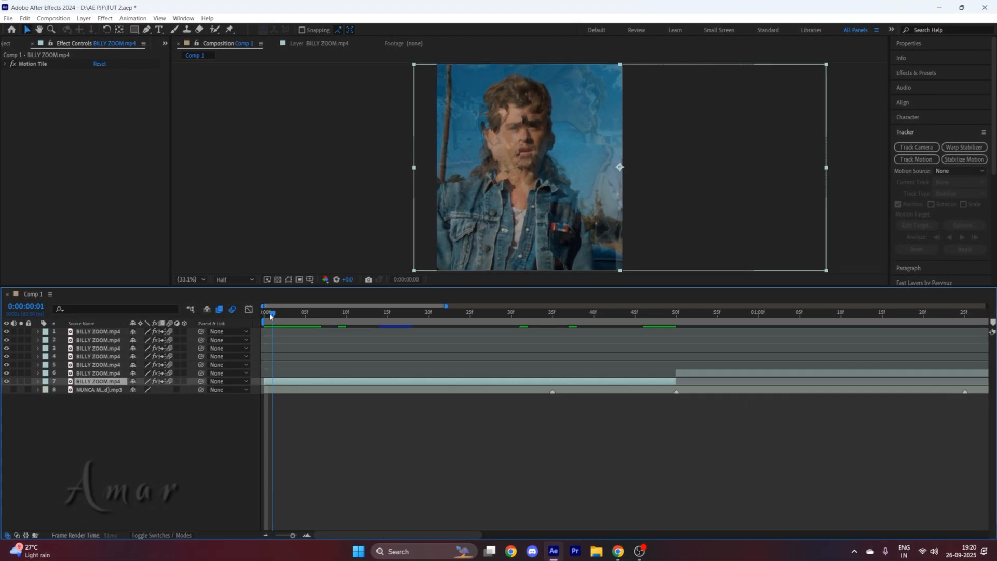
left_click(271, 313)
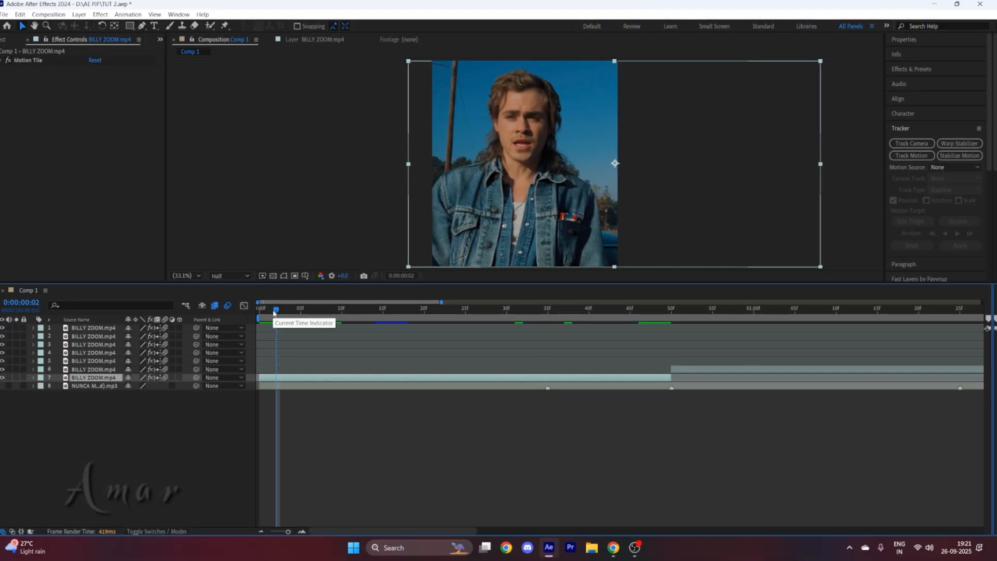
key("ctrl+shift+d")
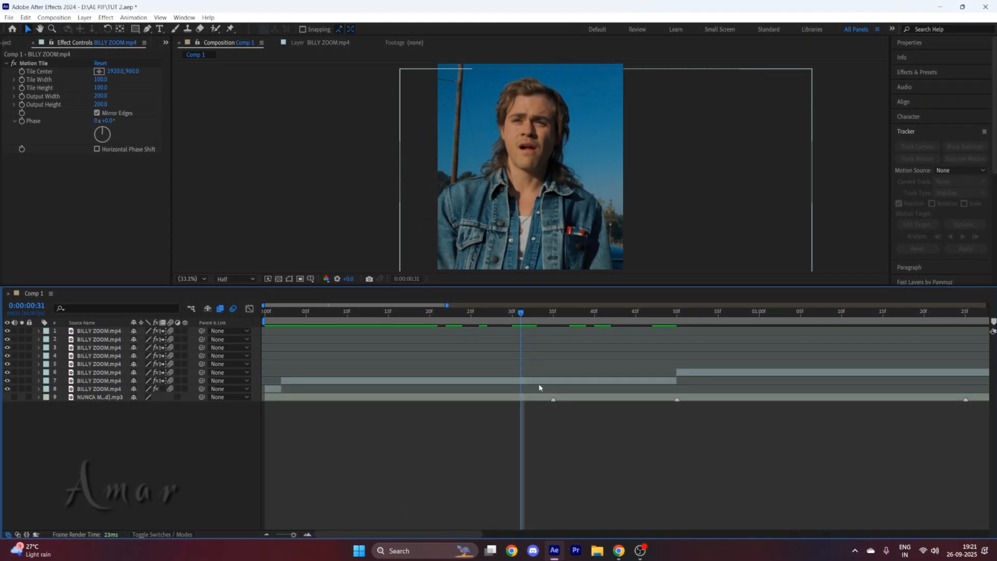
Step: Pre-compose the two pieces of the split first clip into Pre-comp 1, keeping all attributes
right_click(493, 381)
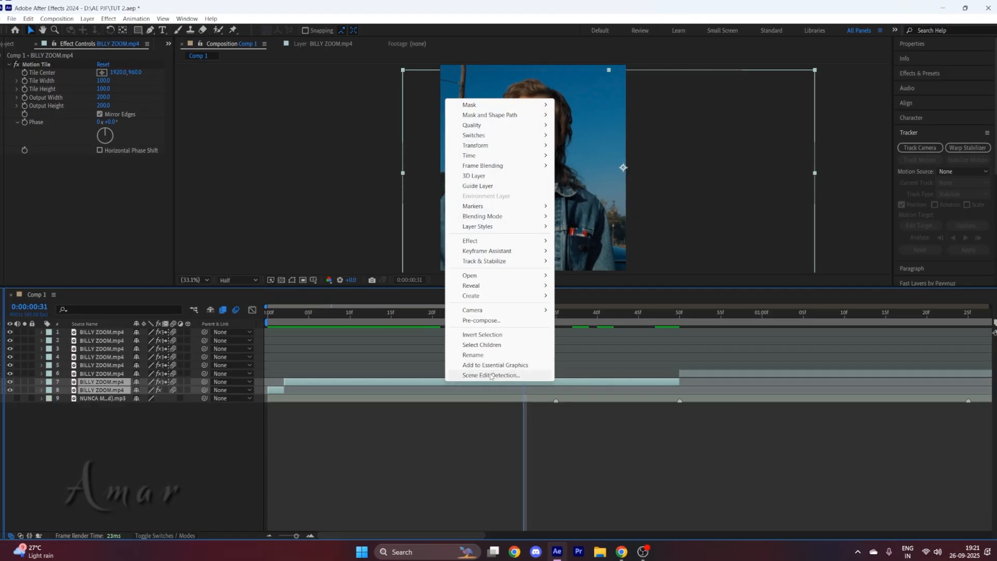
left_click(478, 320)
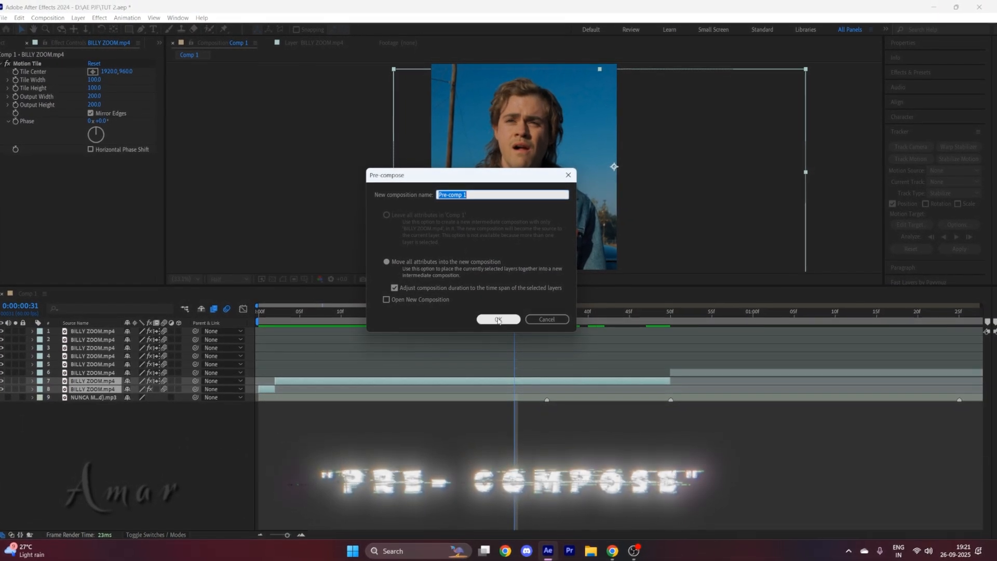
left_click(501, 318)
scroll(512, 388, "down", 3)
left_click(545, 371)
left_click_drag(515, 310, 768, 310)
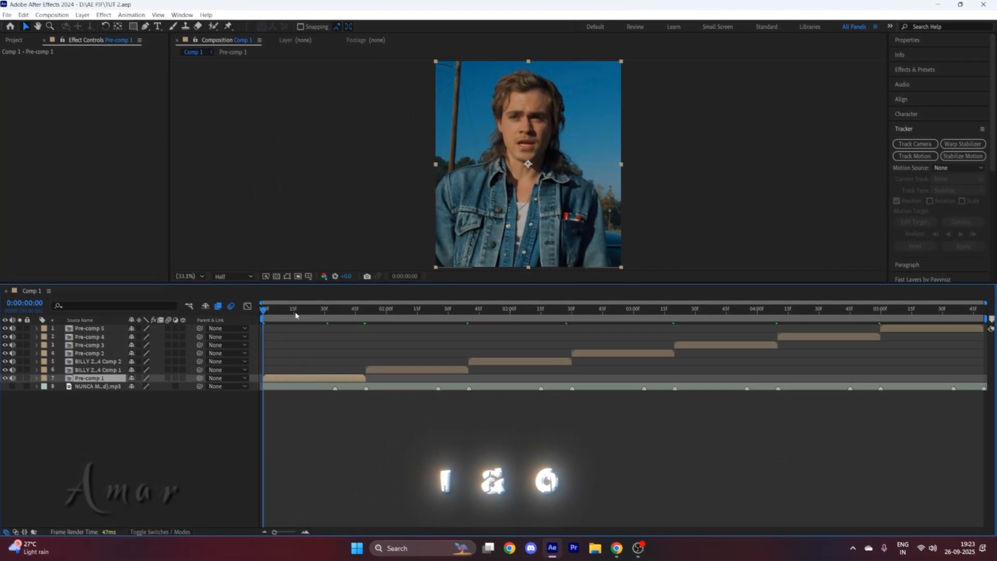
Step: Select the clip layers and move the current time to the cut near 0:00:35
left_click(108, 331, "shift")
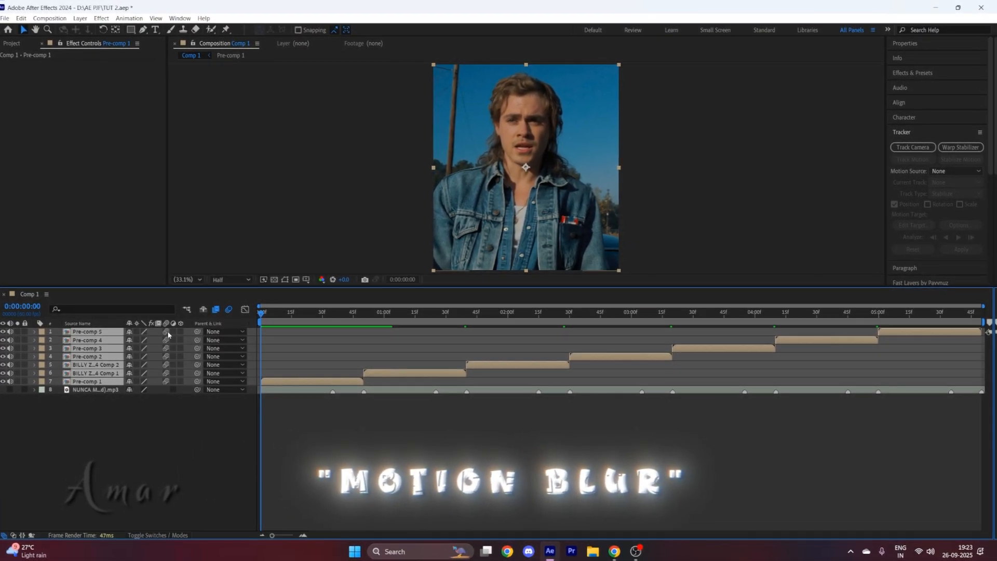
left_click(123, 401)
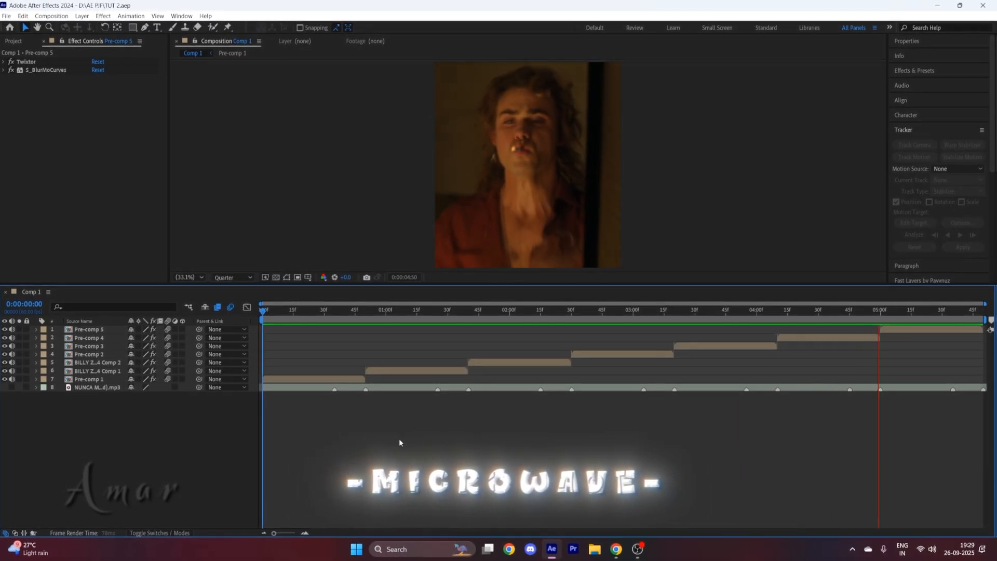
left_click_drag(298, 316, 328, 316)
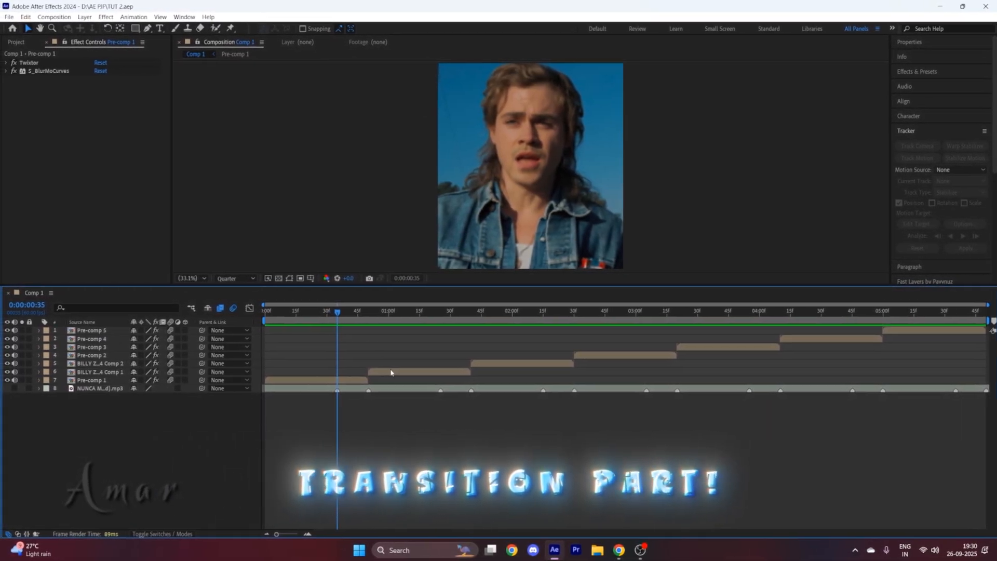
Step: Duplicate the BILLY ZOOM.mp4 Comp 1 layer, undoing an accidental split of the copy
left_click(390, 375)
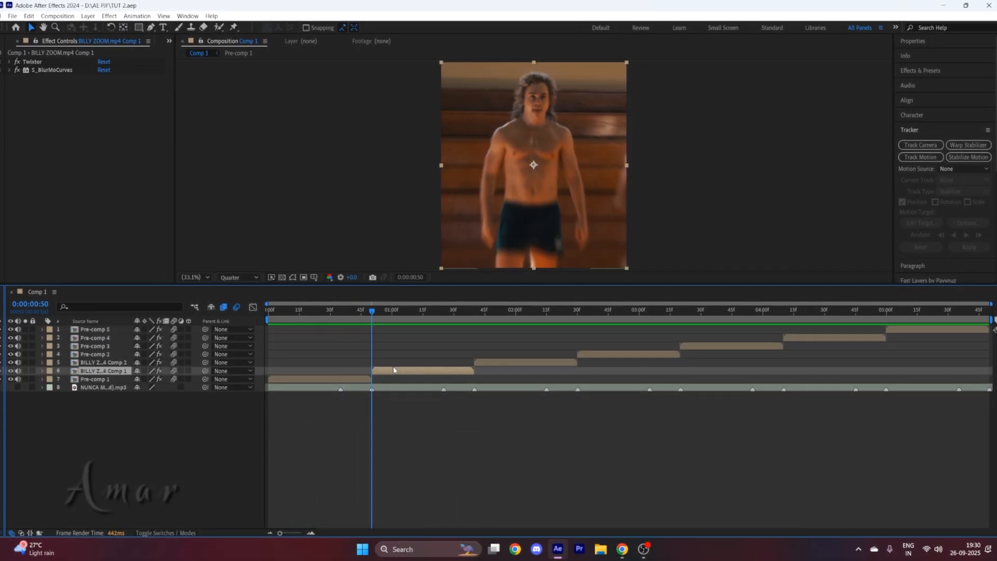
key("ctrl+d")
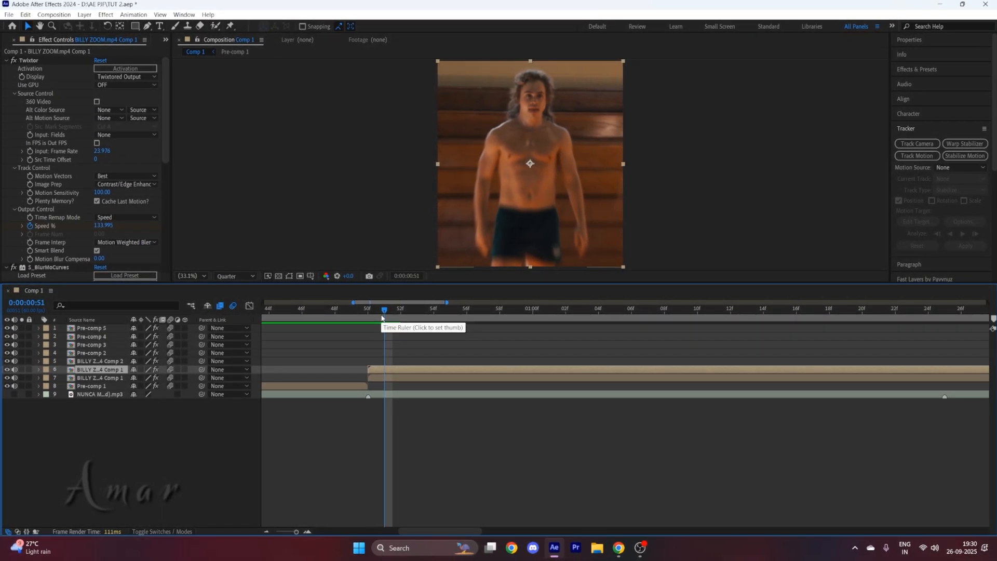
key("ctrl+shift+d")
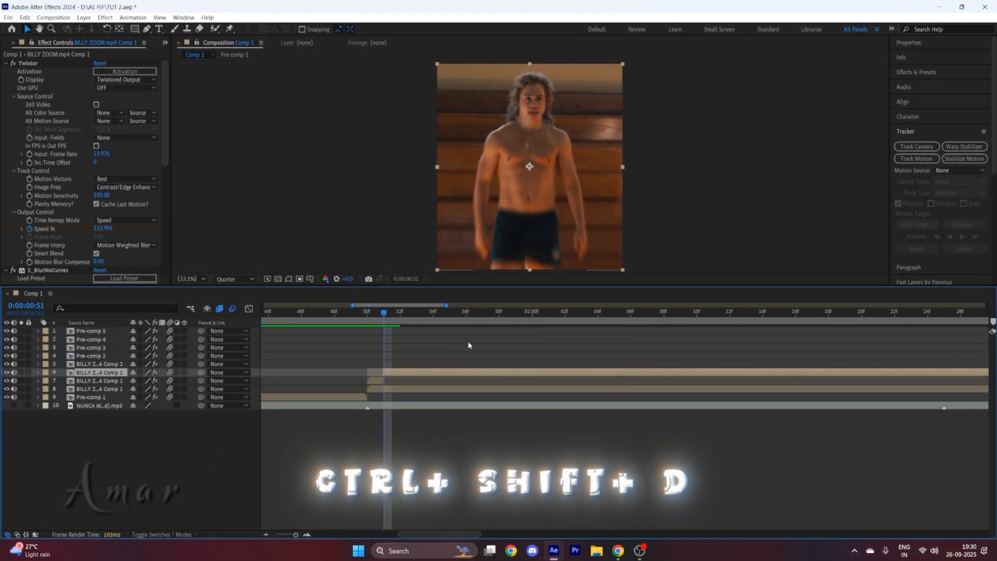
key("ctrl+z")
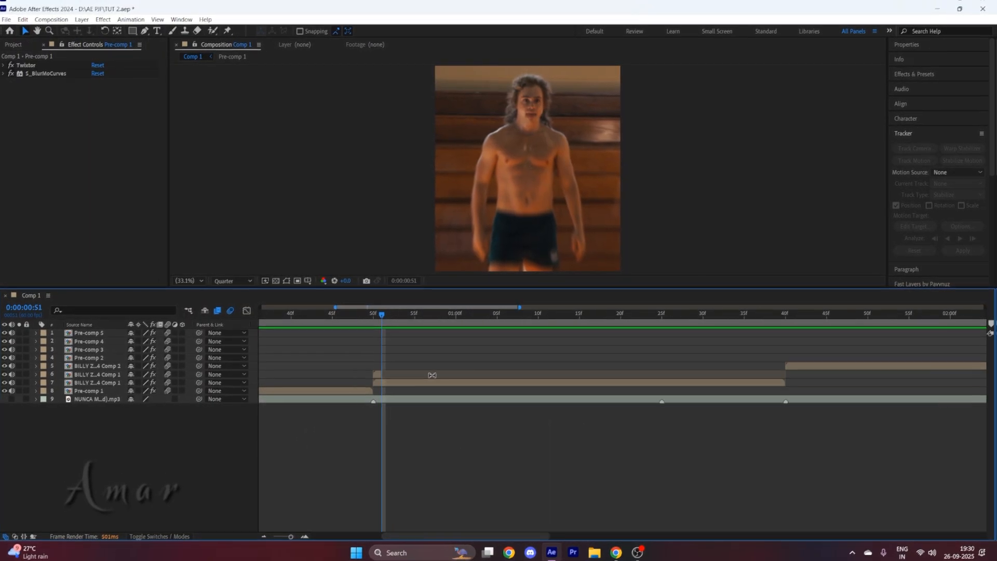
Step: Freeze the top BILLY copy on its current frame and trim it to a short piece at 0:00:35
right_click(375, 377)
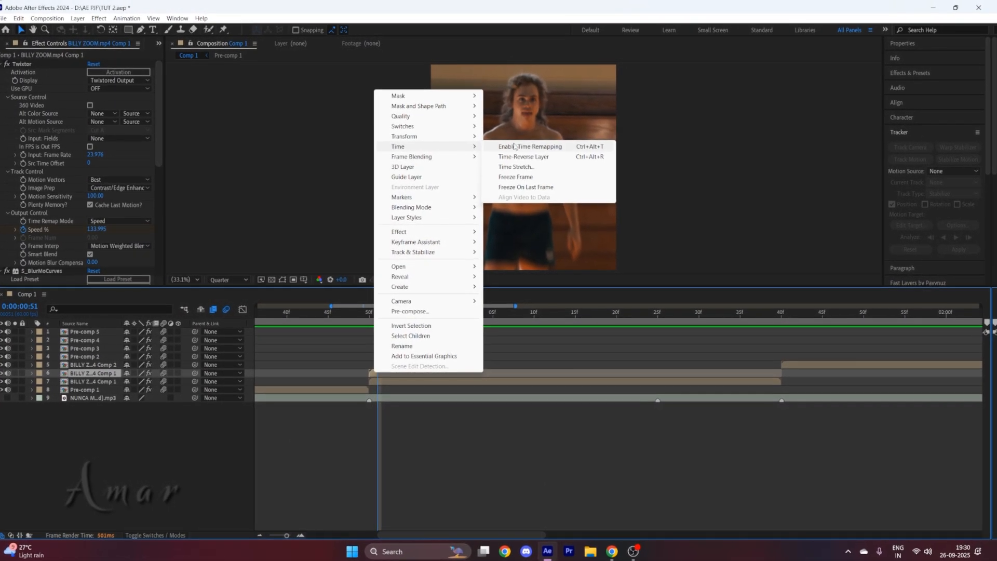
left_click(519, 177)
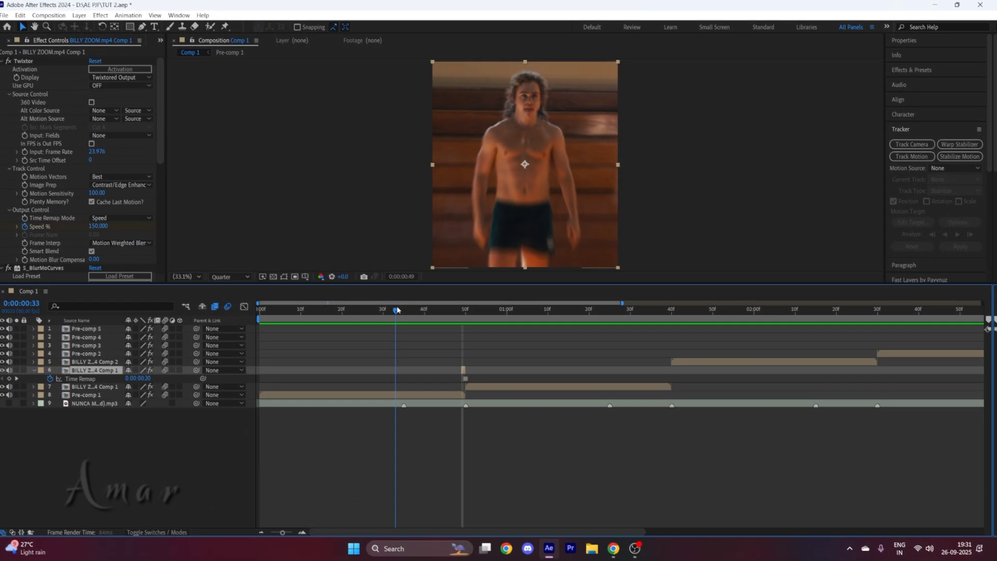
left_click_drag(397, 310, 403, 310)
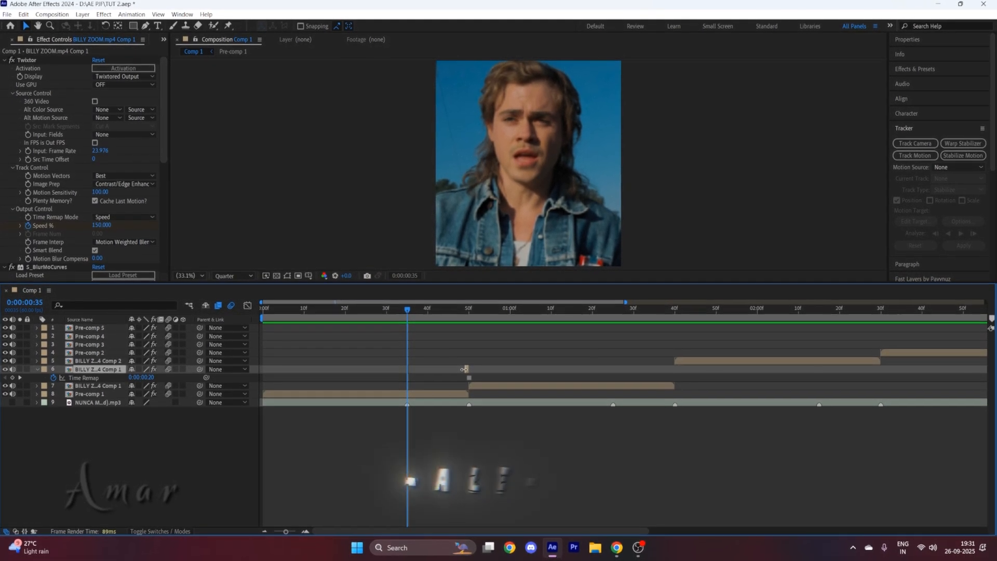
key("alt")
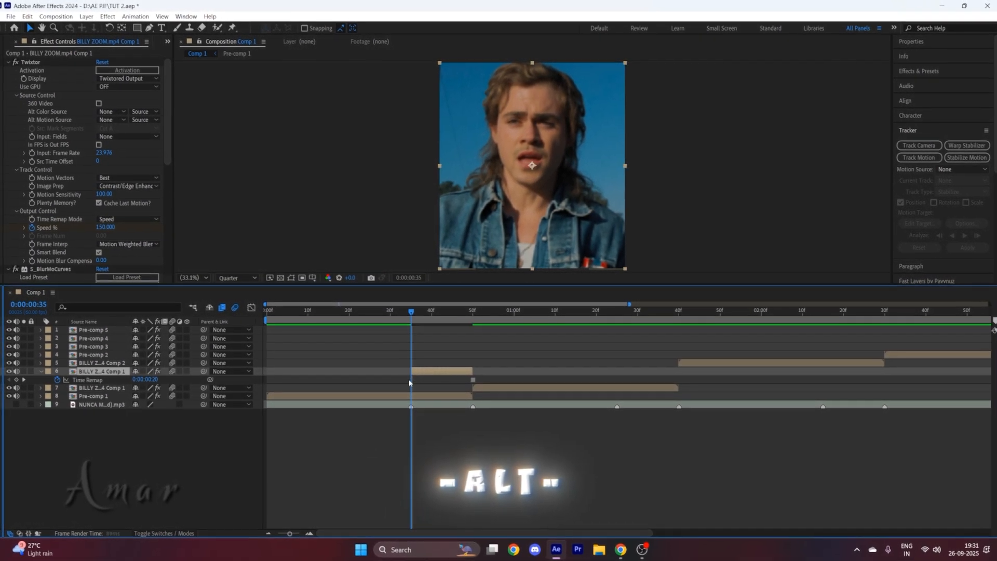
key("alt+bracketright")
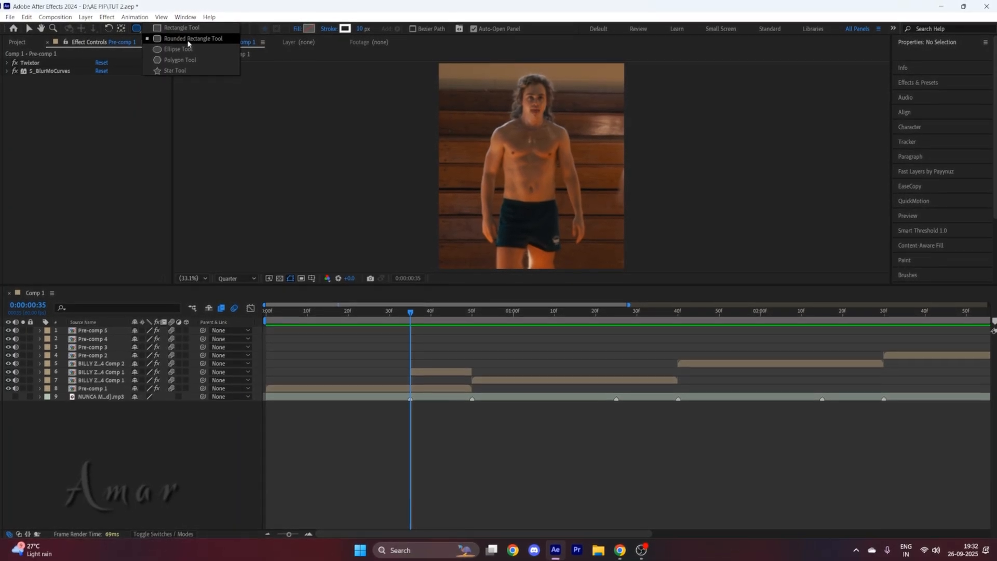
Step: Mask the frozen clip to a rounded box around the face and nest it as BILLY ZOOM.mp4 Comp 3
left_click(489, 89)
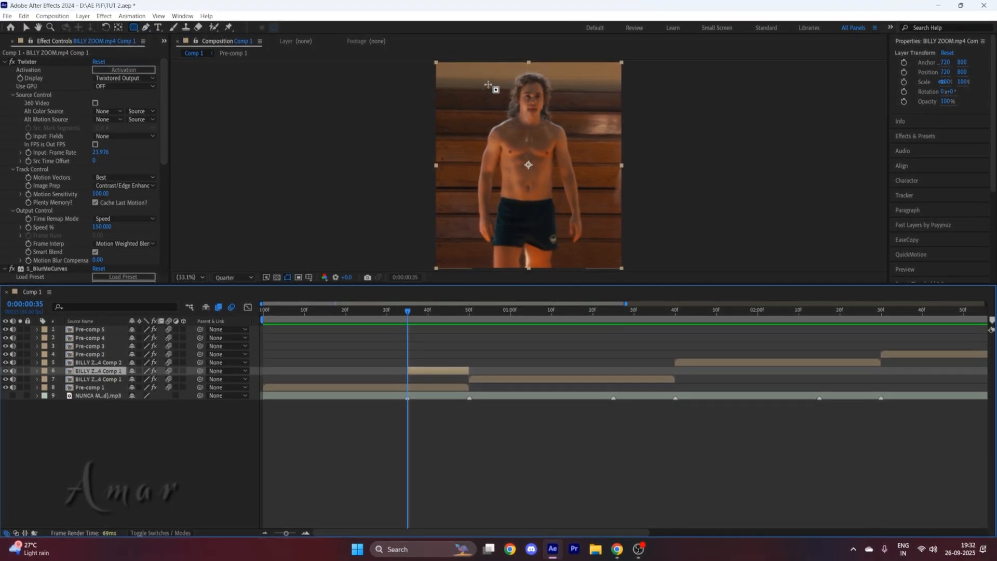
double_click(50, 371)
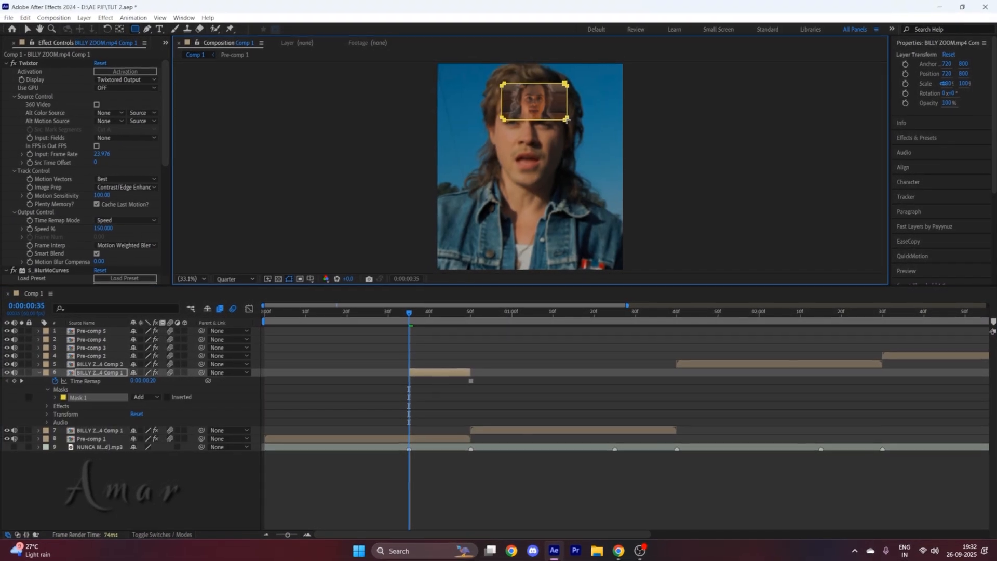
key("u")
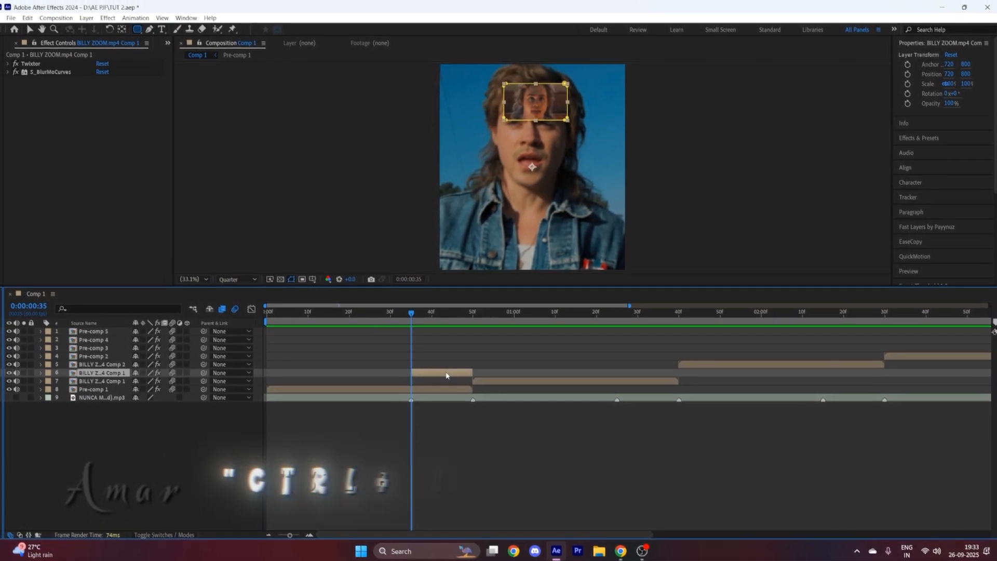
key("ctrl+shift+c")
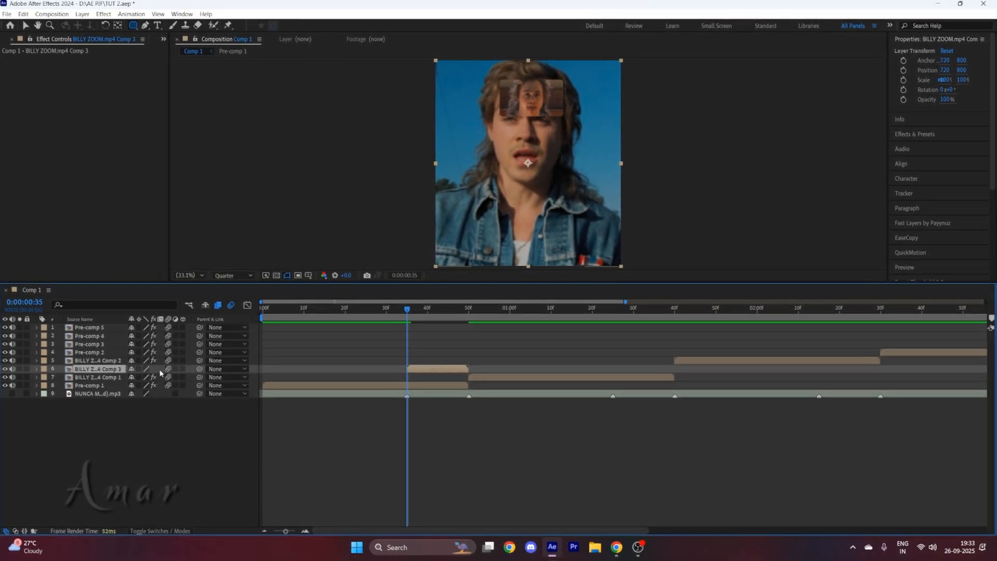
Step: Apply Twixtor Pro to the face insert with a 23.976 input frame rate unlinked from output
key("ctrl+space")
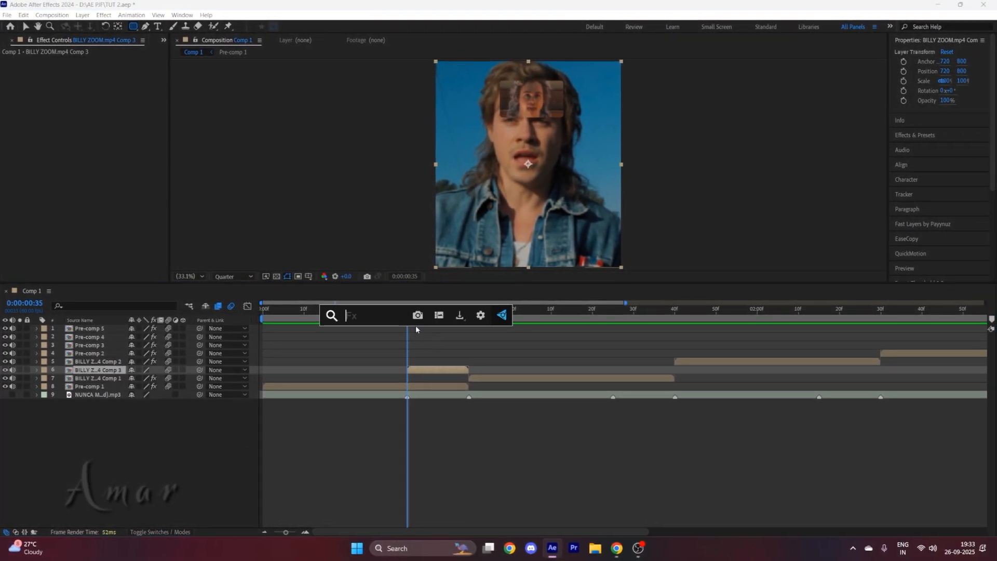
type("tw")
key("Down")
key("Return")
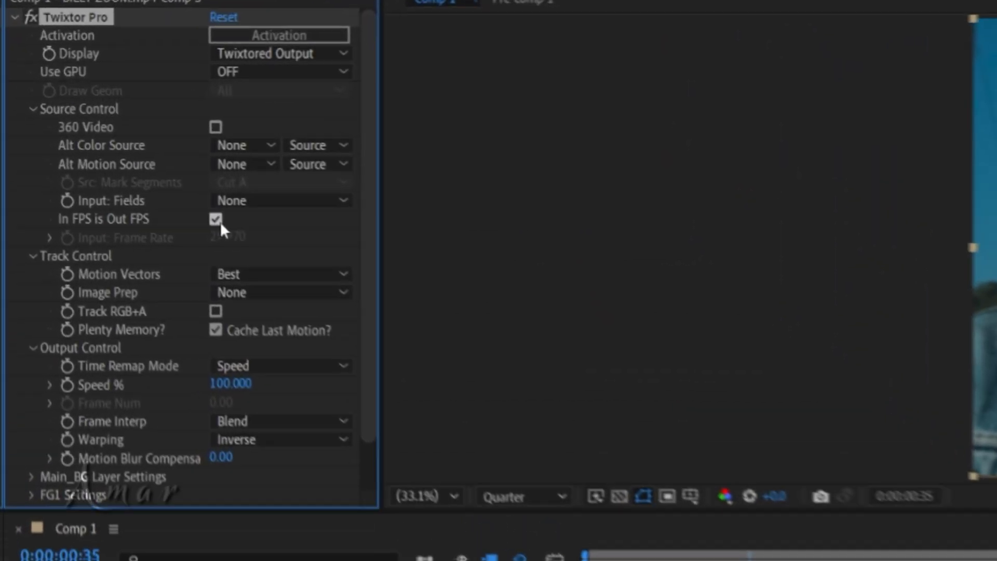
left_click(216, 220)
left_click(227, 238)
type("23.976")
key("Return")
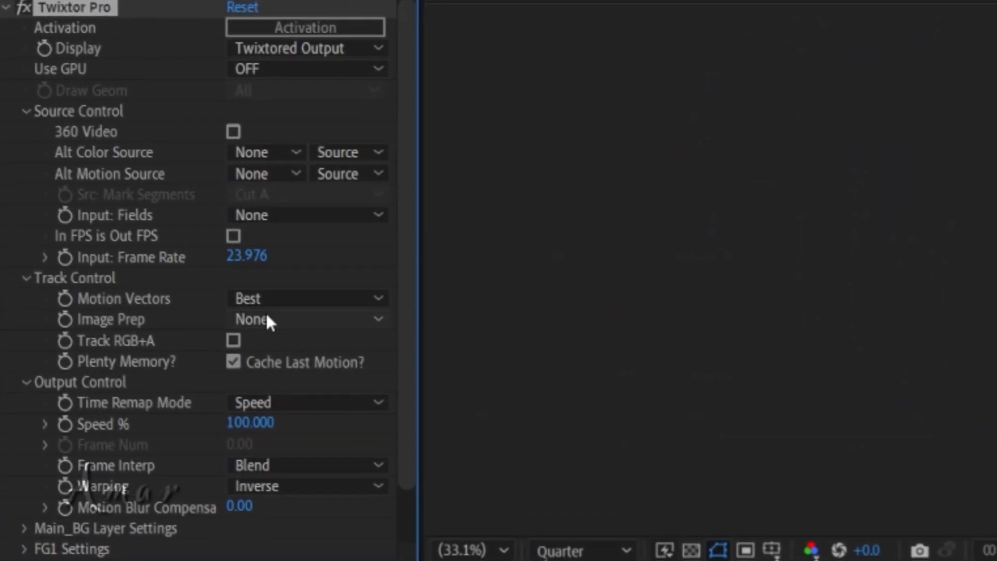
Step: Set Twixtor's image prep to Contrast/Edge Enhance and its speed to 40%
left_click(266, 320)
left_click(343, 373)
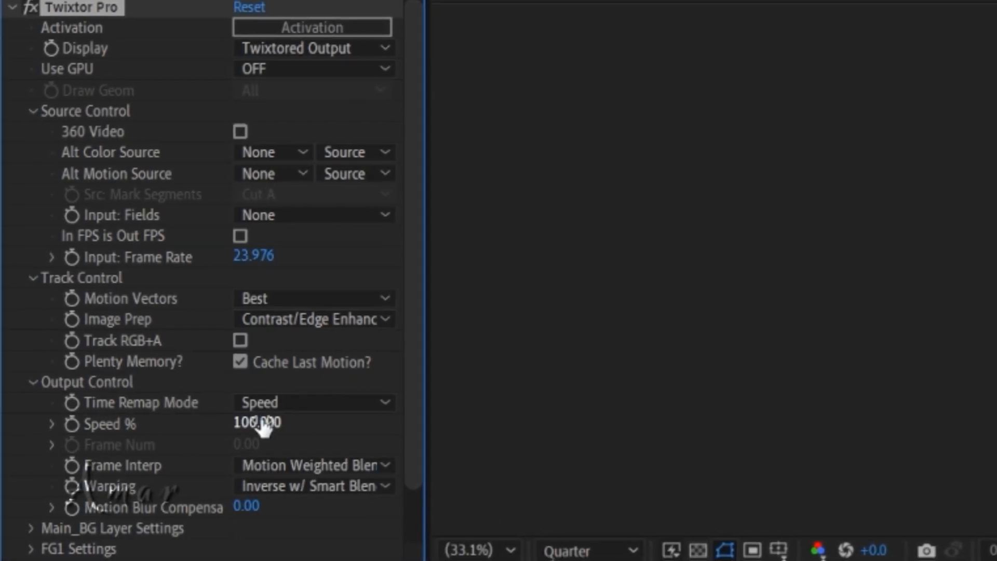
type("40")
key("Return")
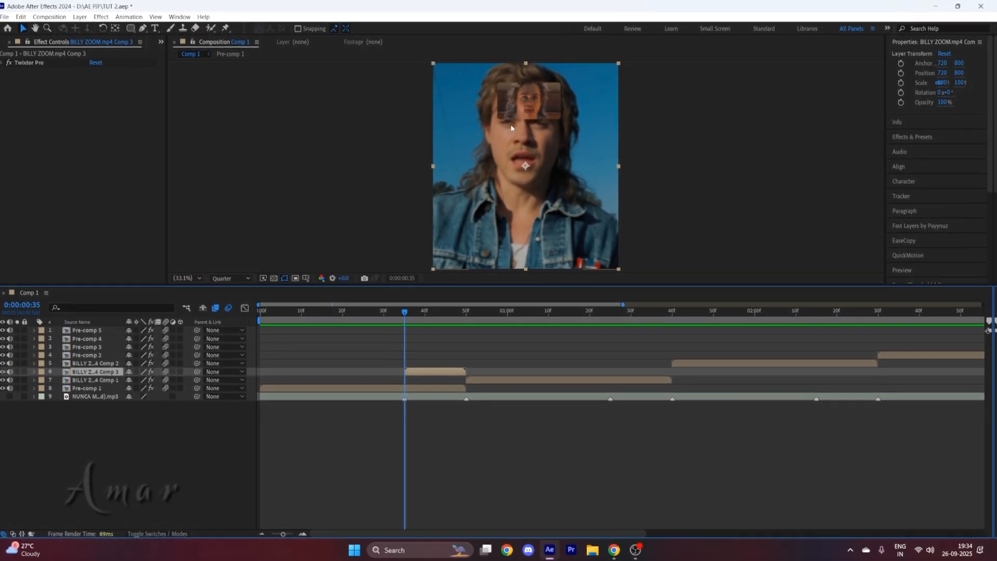
Step: Apply Roughen Edges to the face insert, giving its border a ragged look at full-size view
key("ctrl+space")
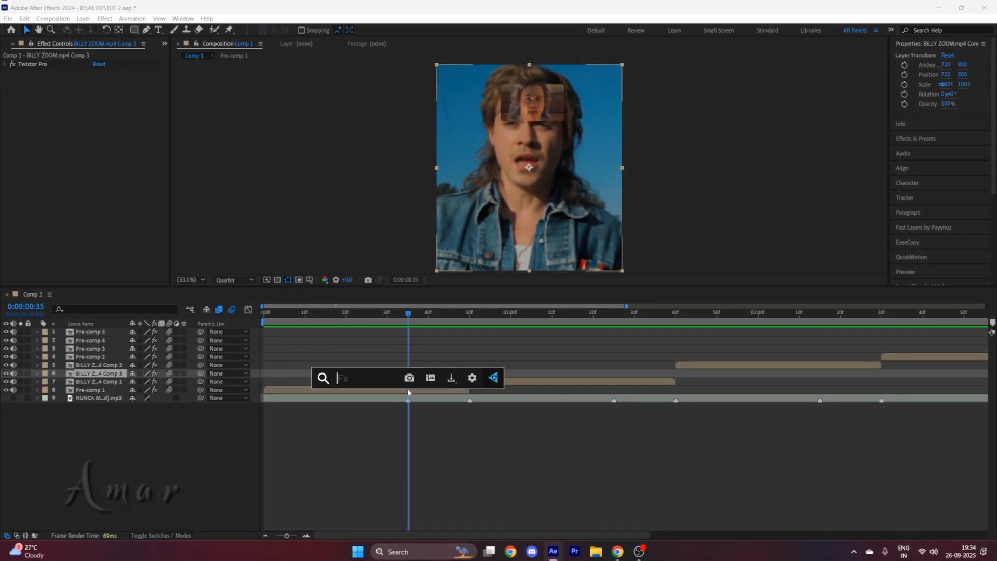
type("rug")
key("Return")
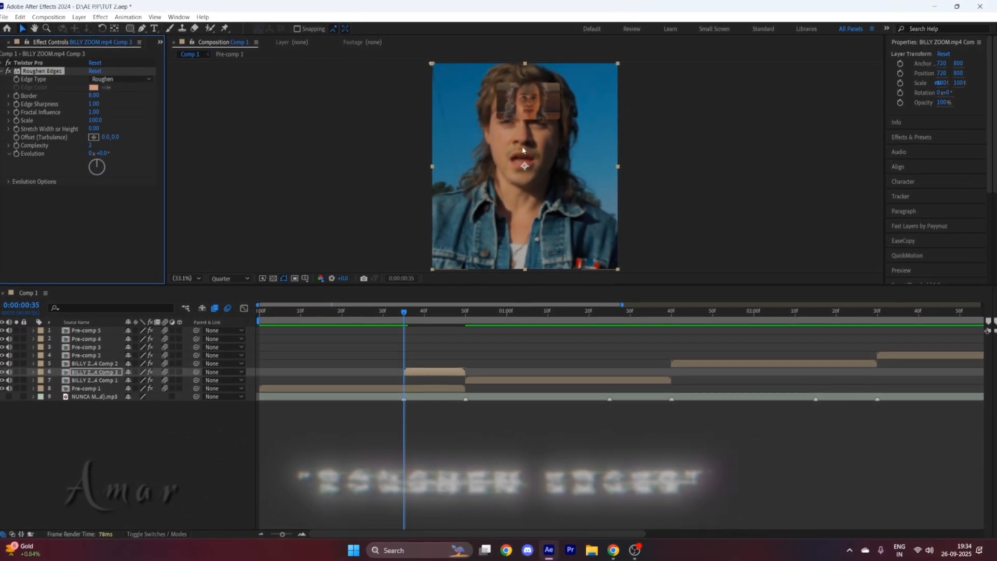
scroll(528, 147, "up", 3)
key("space")
left_click_drag(469, 245, 515, 117)
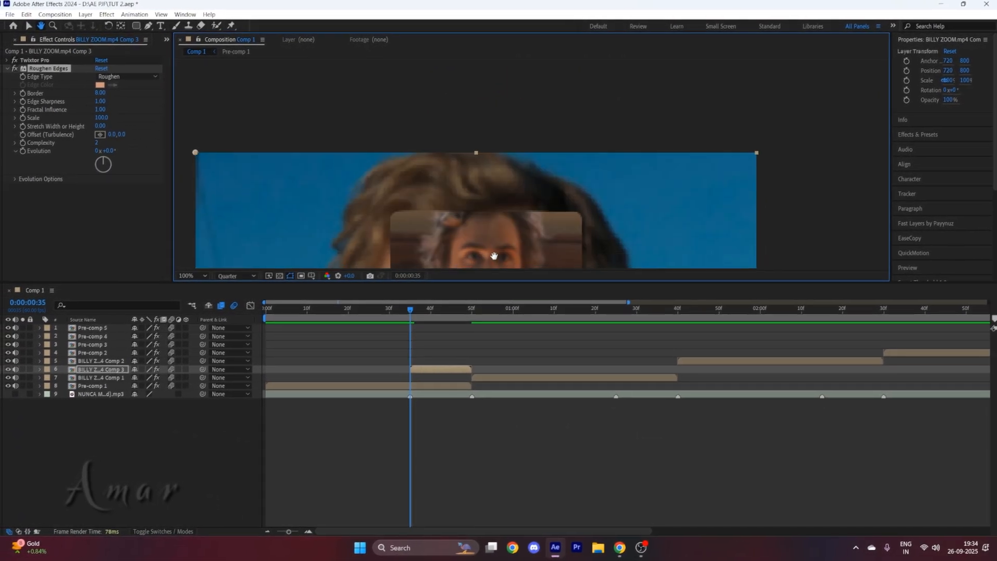
scroll(488, 136, "down", 2)
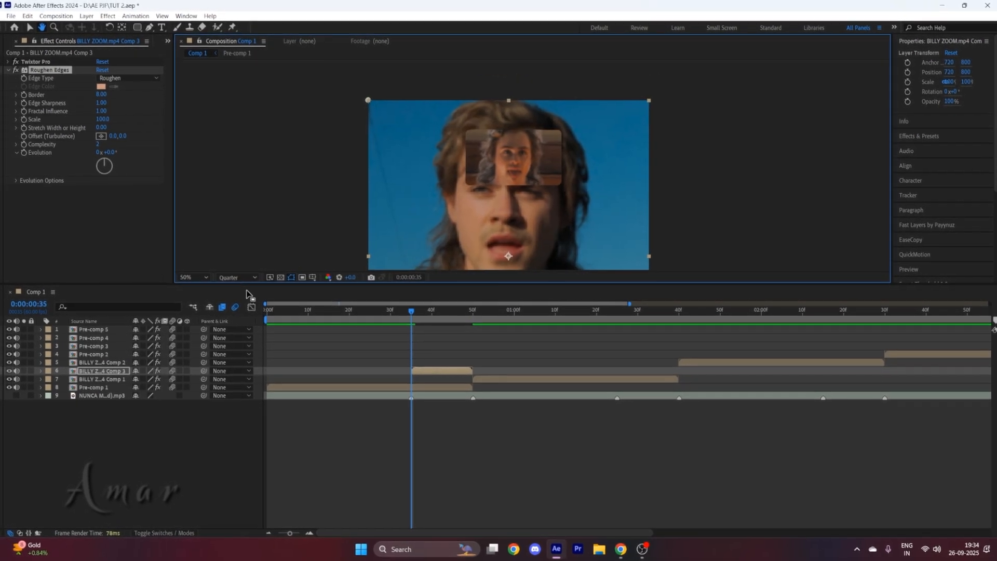
left_click(234, 276)
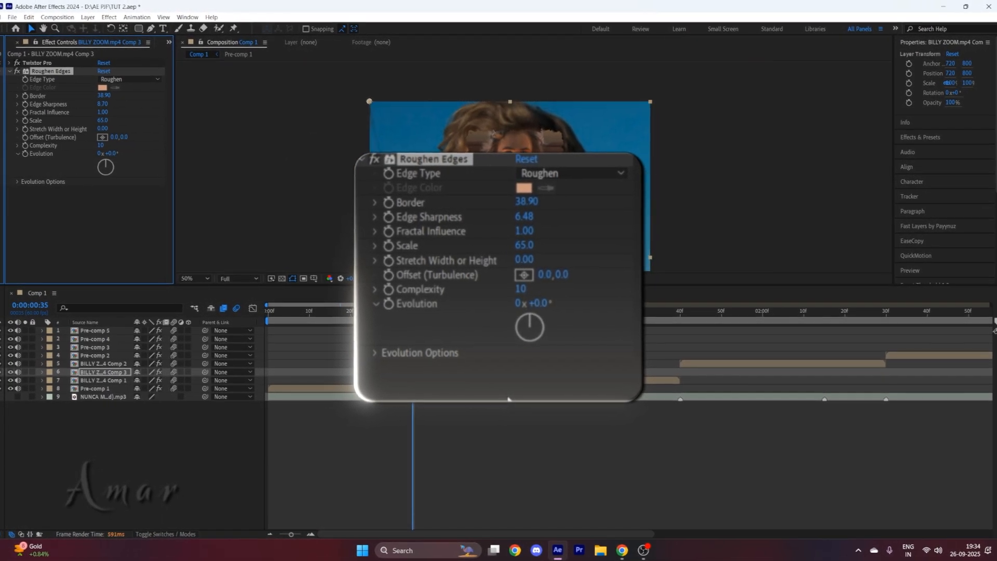
scroll(488, 156, "up", 2)
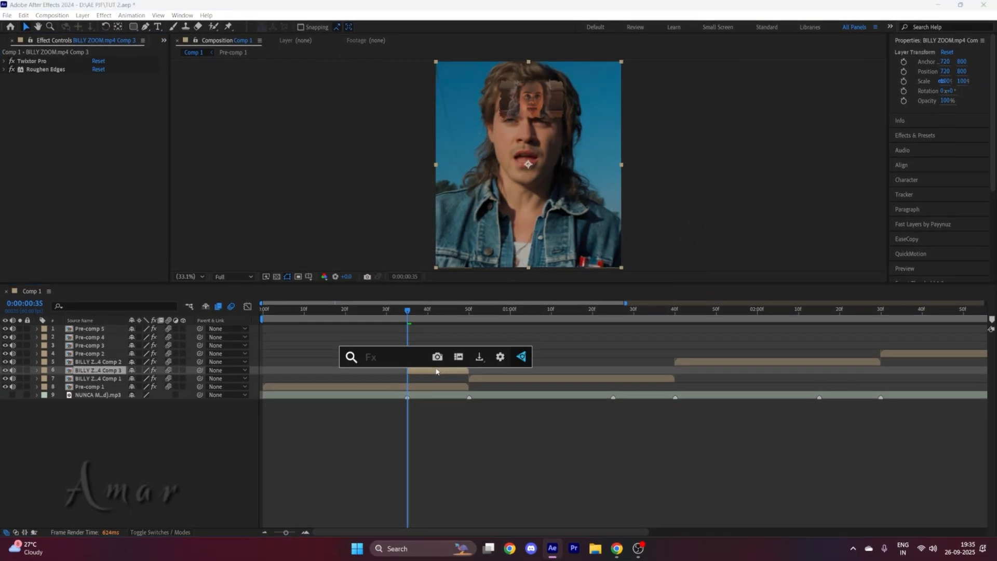
type("bc c")
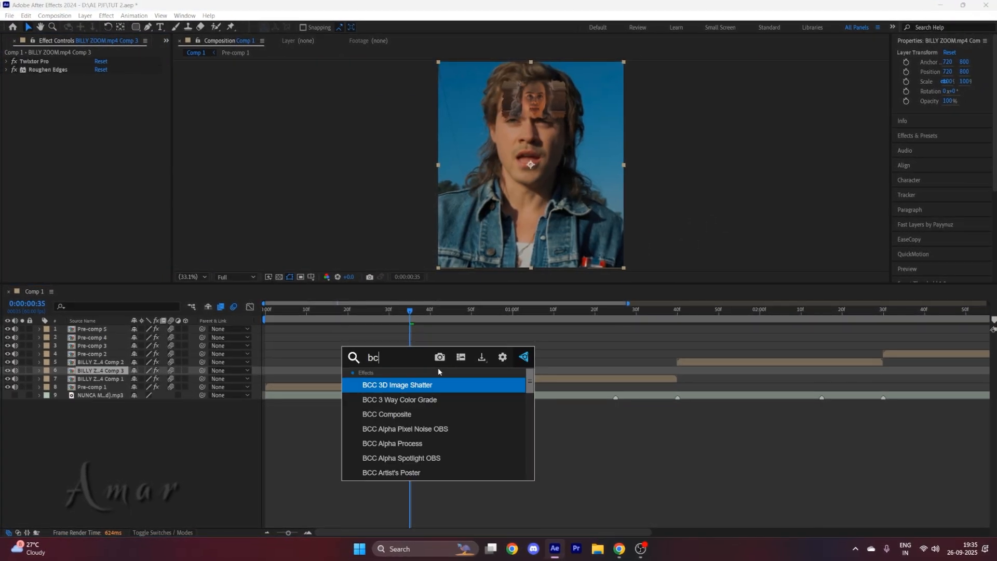
type("c dr")
Step: Apply BCC Drop Shadow to the insert with distance 0, intensity 100, softness 5 and gamma 3
key("Return")
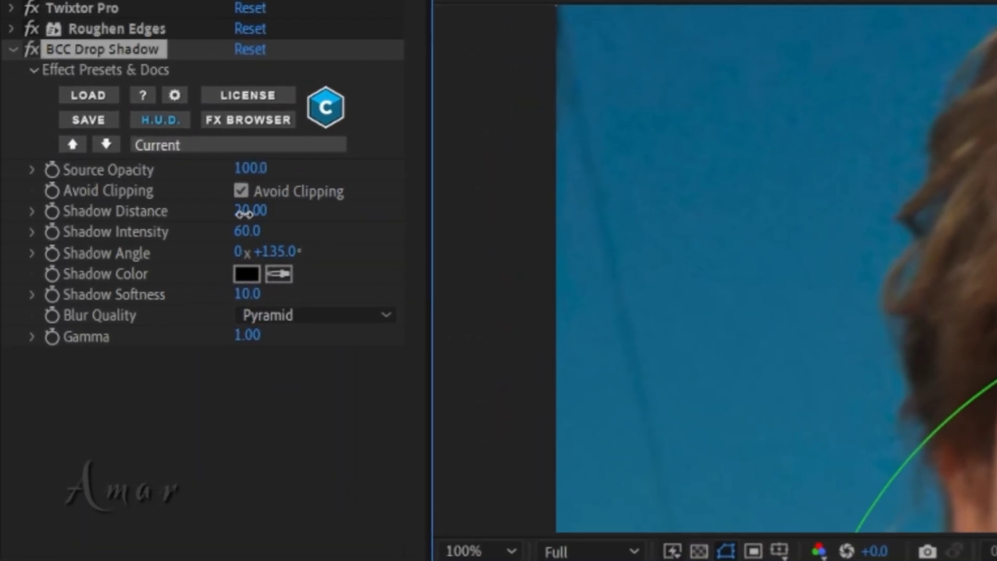
mouse_move(245, 210)
left_mouse_down()
mouse_move(226, 211)
mouse_move(269, 231)
left_mouse_up()
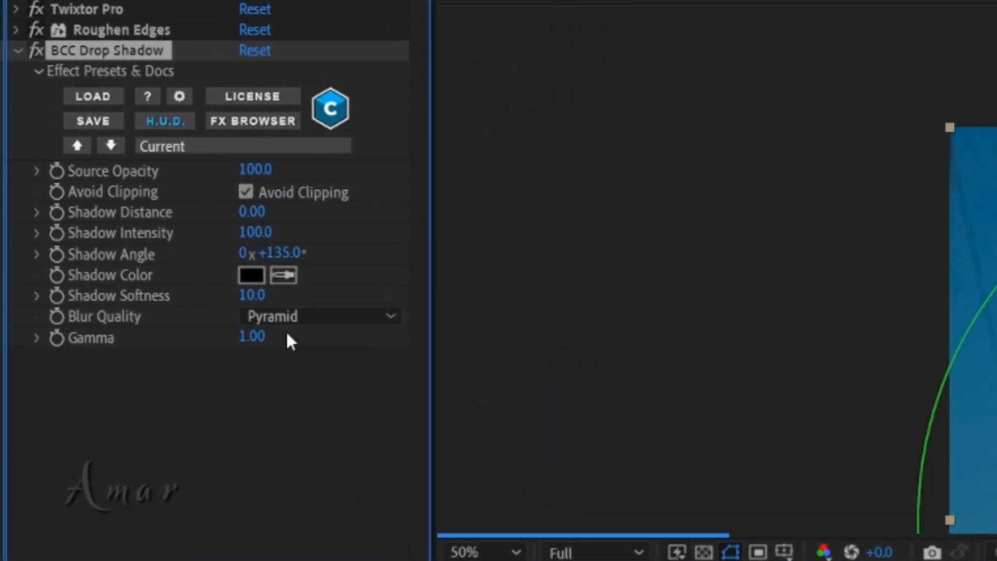
left_click_drag(248, 336, 359, 338)
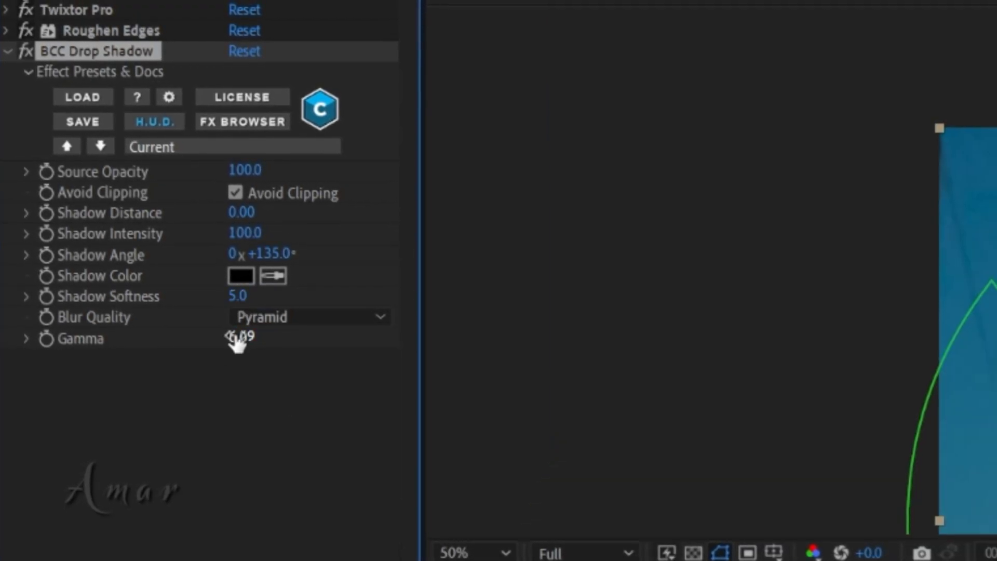
left_click(241, 338)
type("3")
key("Return")
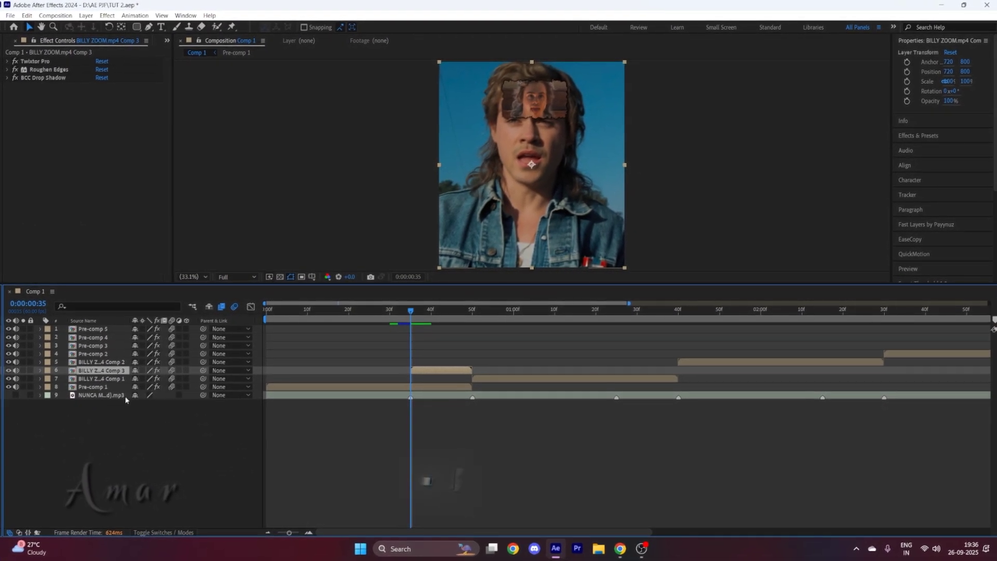
Step: Reveal the insert layer's Scale and add scale keyframes frame by frame through frame 39
key("s")
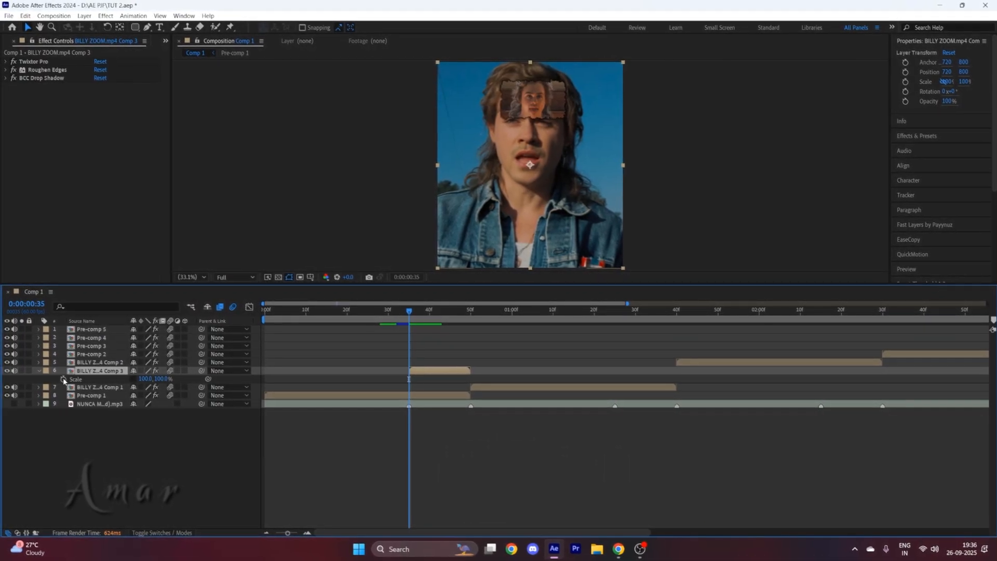
scroll(406, 325, "up", 4)
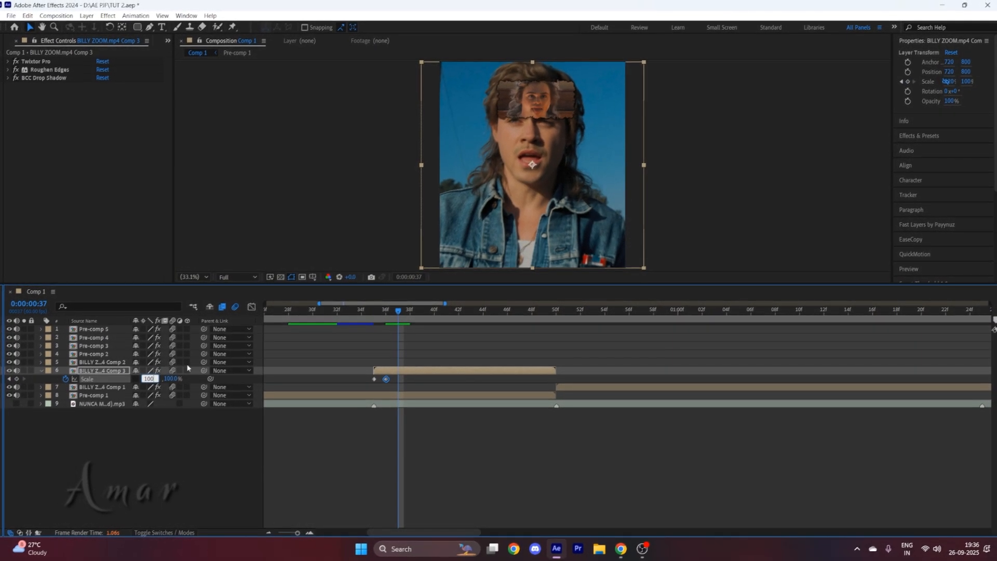
left_click_drag(399, 308, 406, 311)
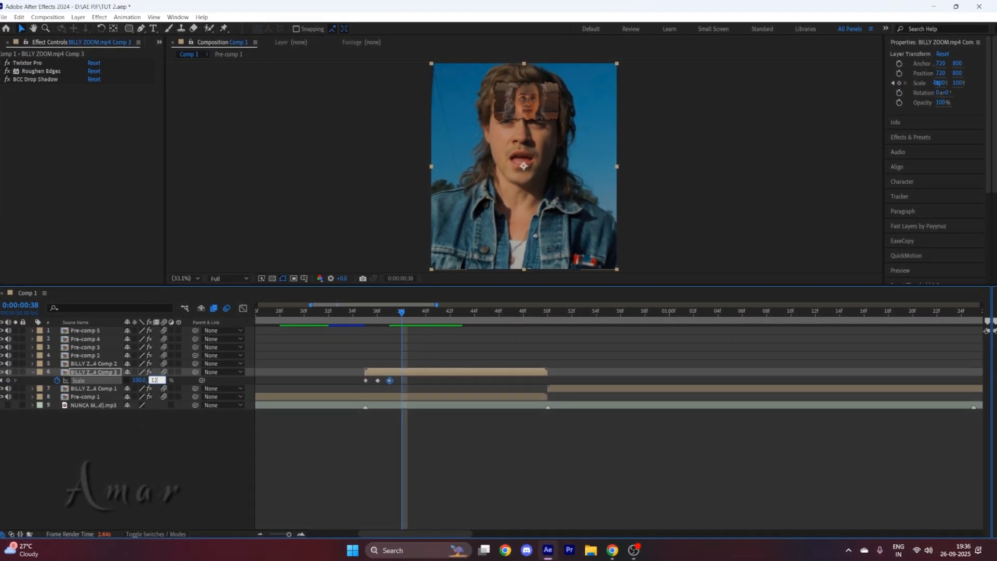
key("Page_Down")
key("Return")
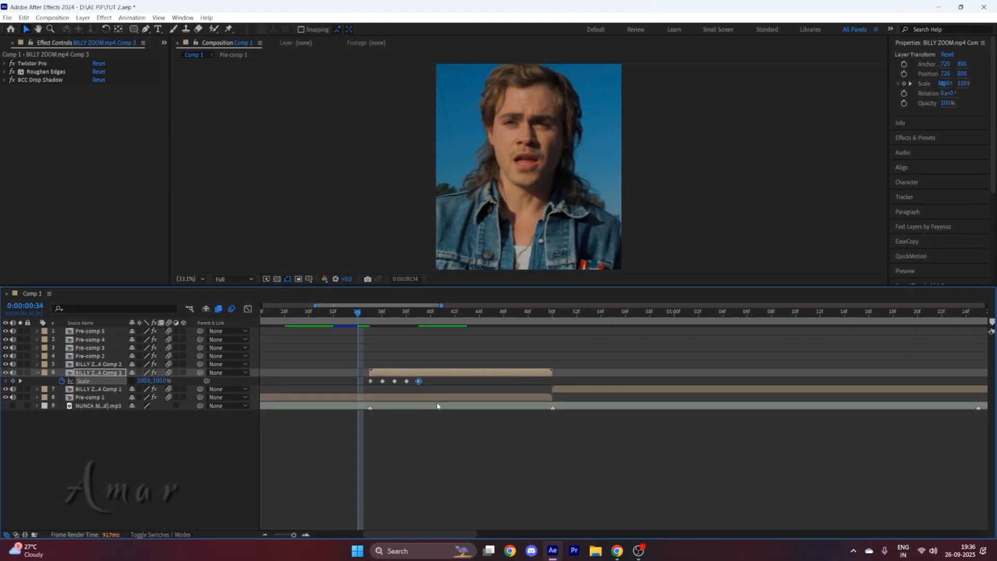
Step: Ease all five scale keyframes with F9
left_click_drag(443, 376, 351, 380)
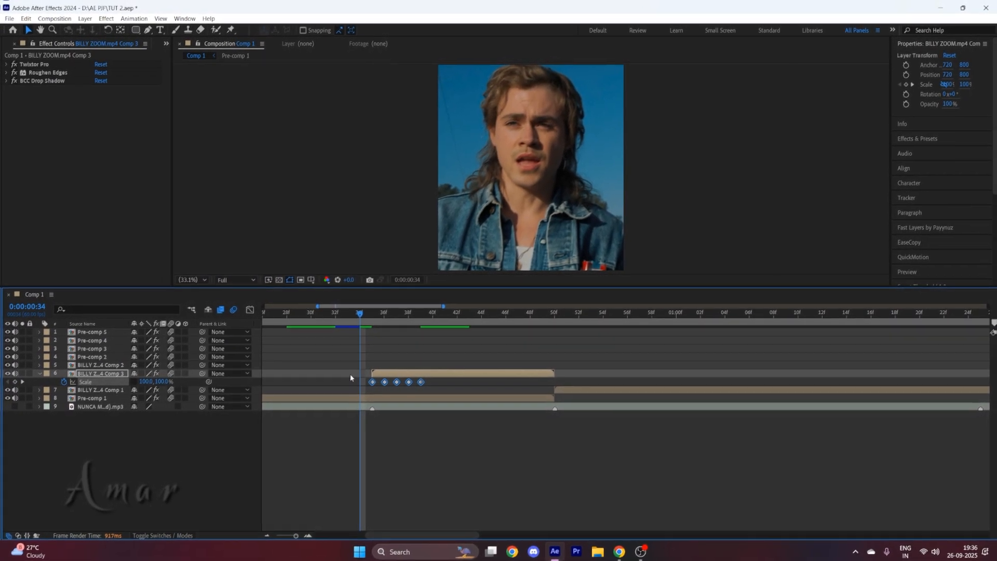
key("F9")
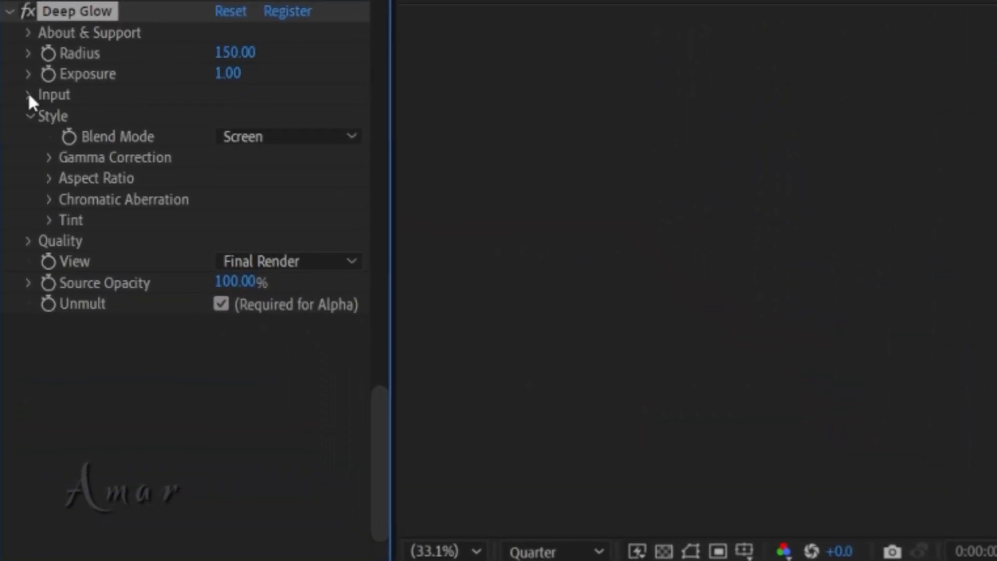
Step: Set Deep Glow's Threshold and Threshold Smooth both to 50%
left_click(28, 94)
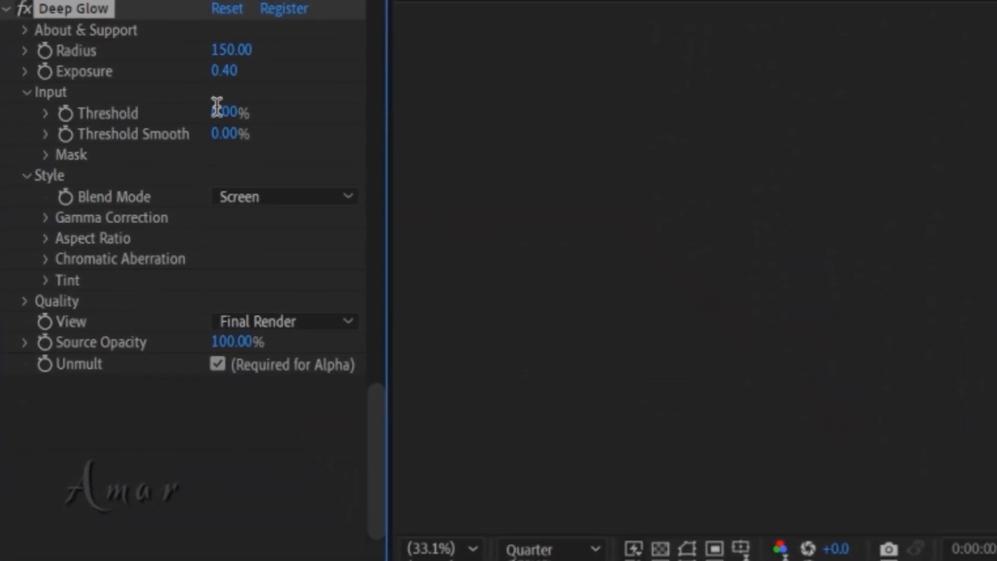
type("50")
key("Return")
left_click(230, 133)
type("50")
key("Return")
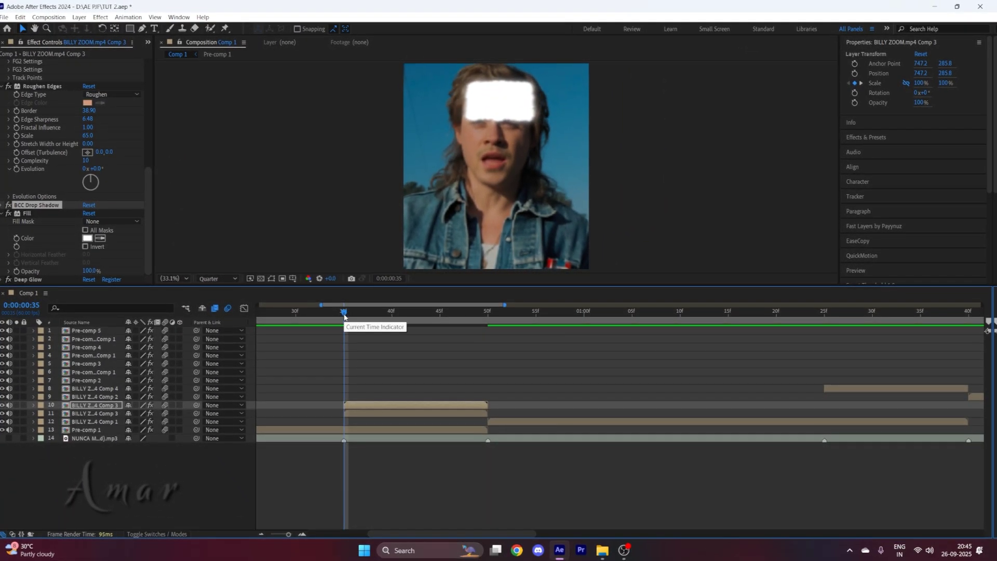
Step: Keyframe the flash layer's opacity from 100% at frame 35 to 0% at frame 50, eased with F9
key("t")
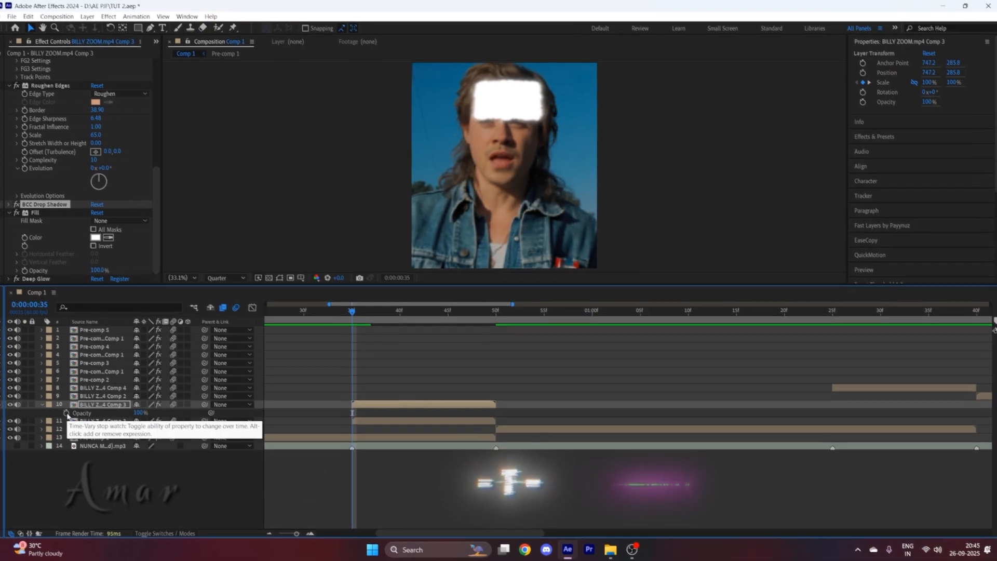
left_click(68, 413)
left_click(524, 311)
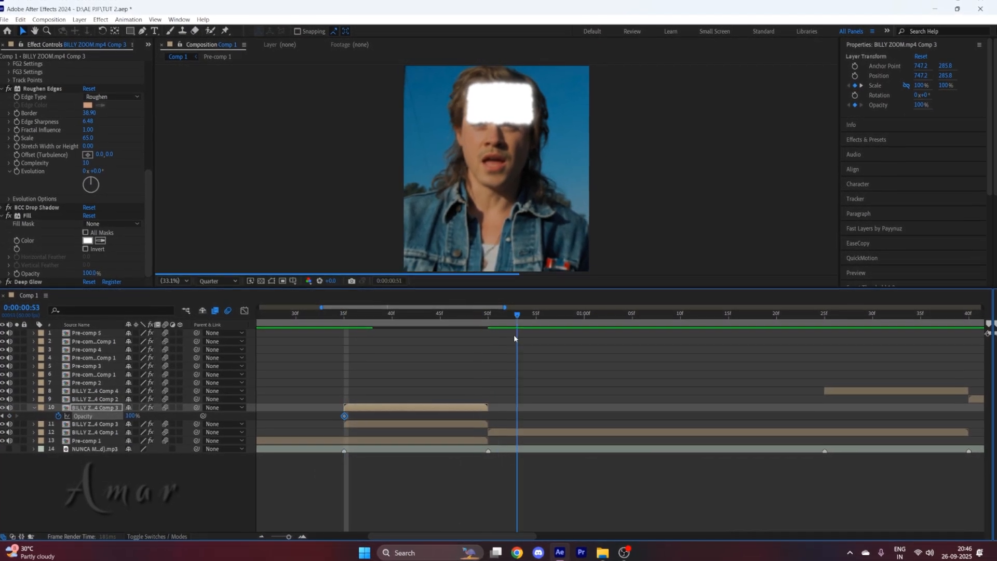
left_click_drag(517, 313, 489, 314)
left_click_drag(133, 415, 48, 419)
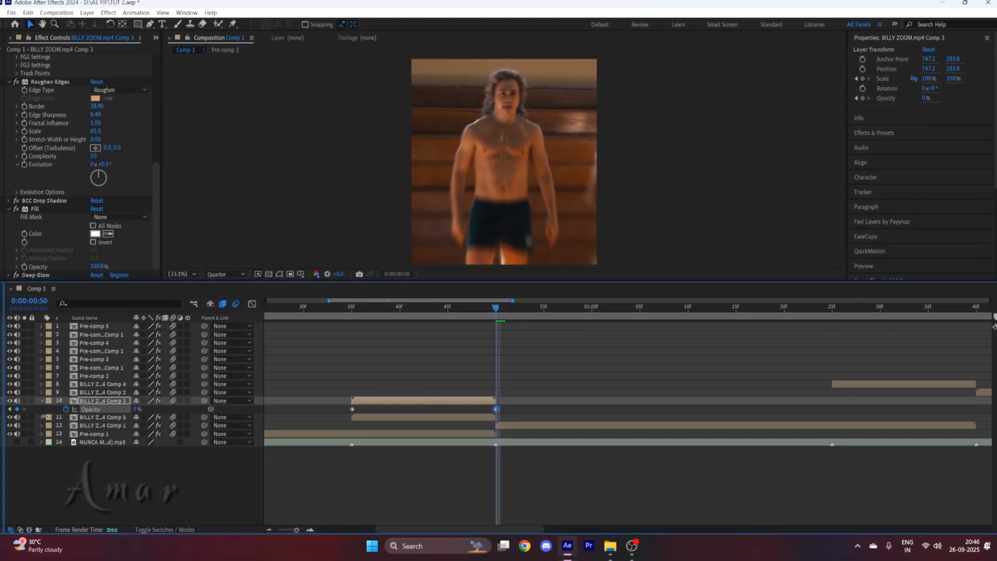
left_click_drag(278, 409, 278, 408)
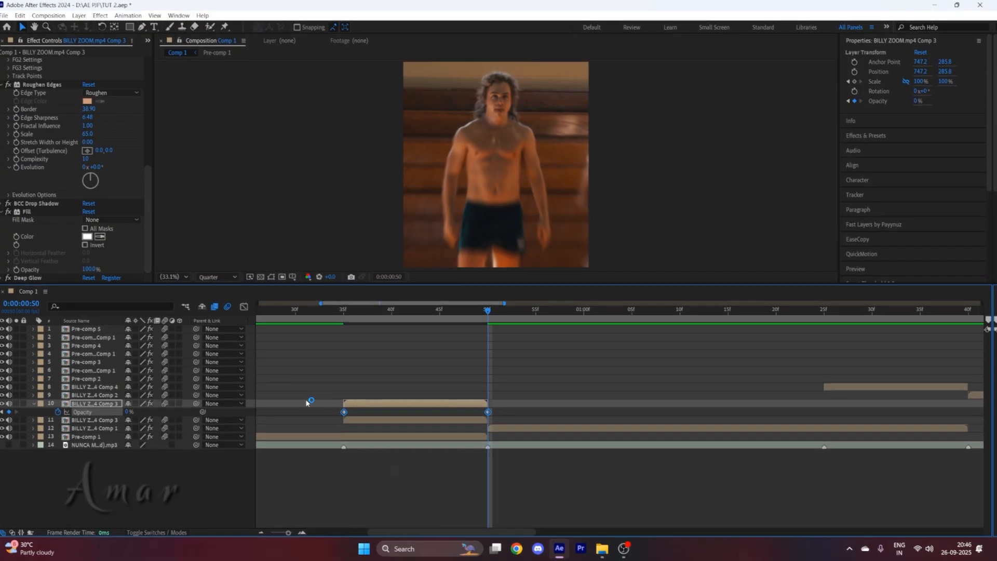
key("F9")
Step: Shape the opacity fade on the Graph Editor's speed graph, then return to the layer bars
left_click(247, 308)
right_click(566, 343)
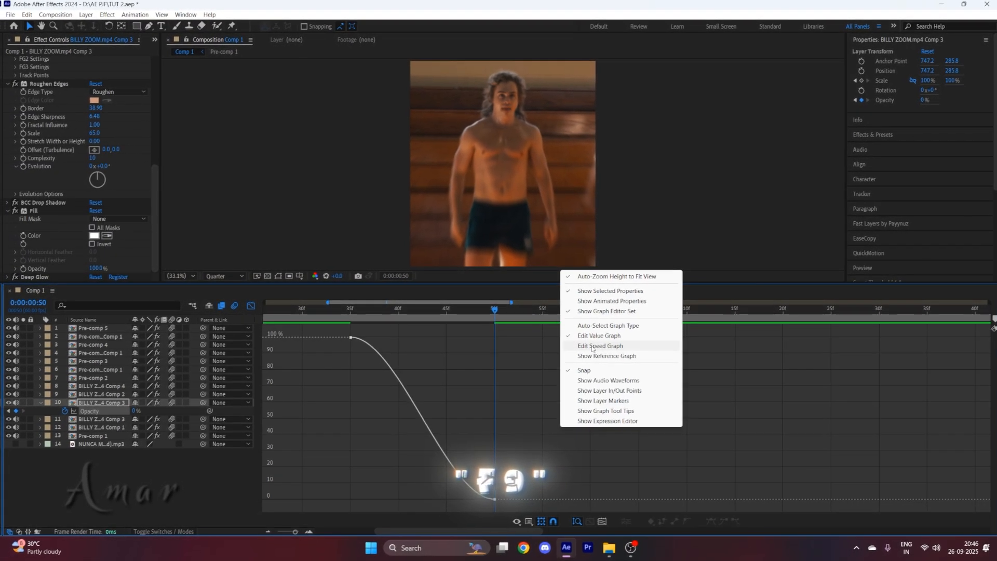
left_click(597, 347)
left_click_drag(537, 394, 343, 327)
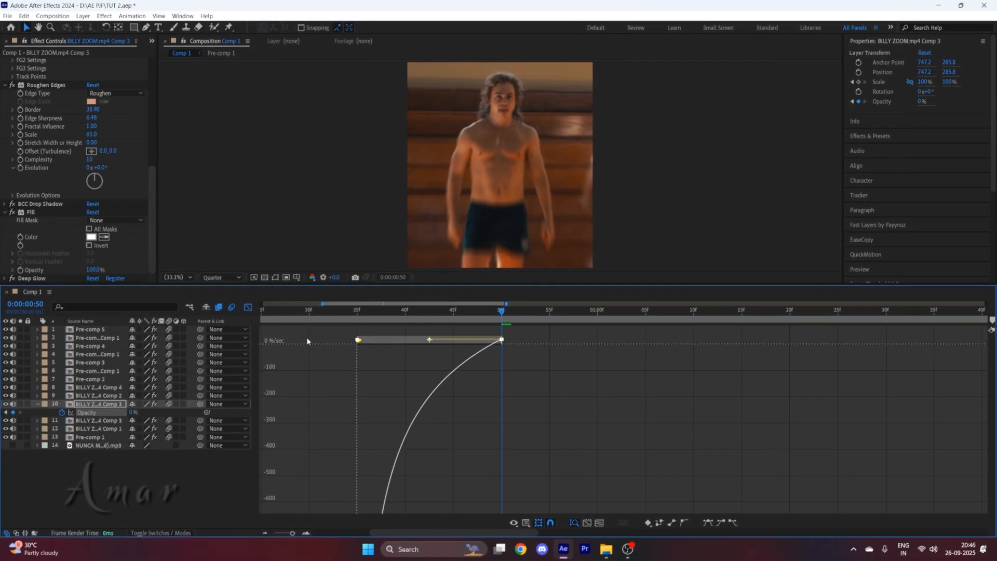
left_click(249, 307)
left_click(341, 312)
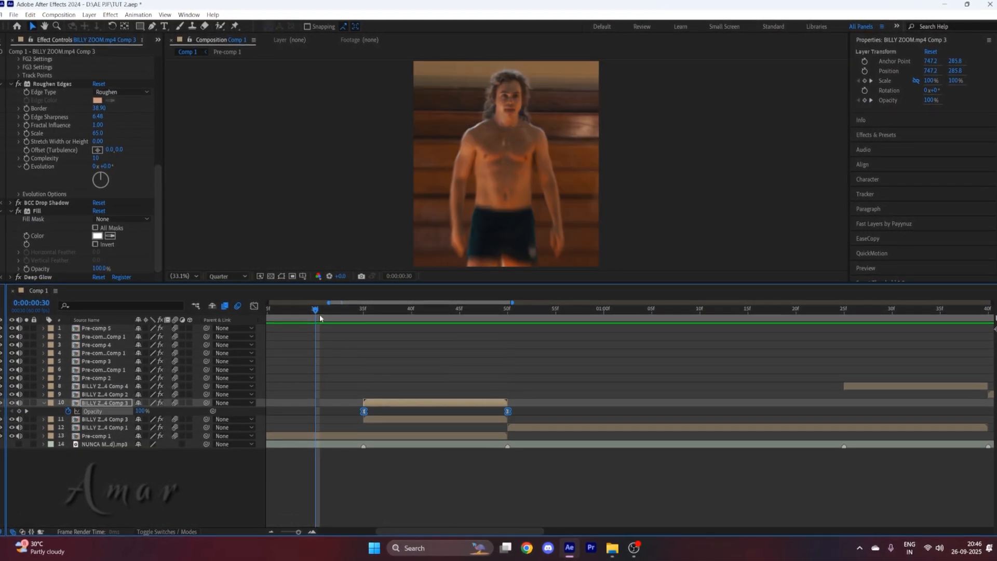
Step: Preview the white flash transition over the man's face and collapse the Opacity row
key("space")
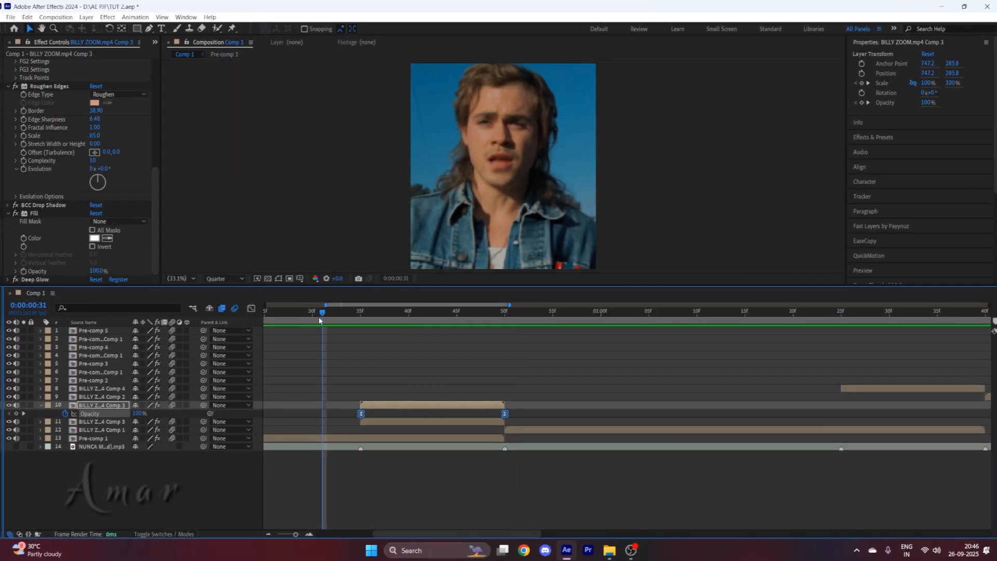
key("t")
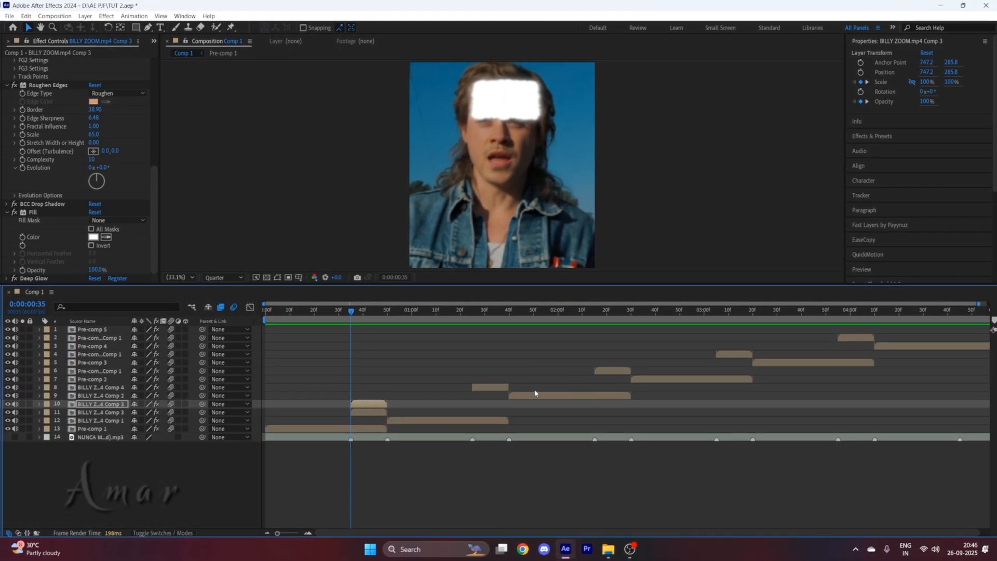